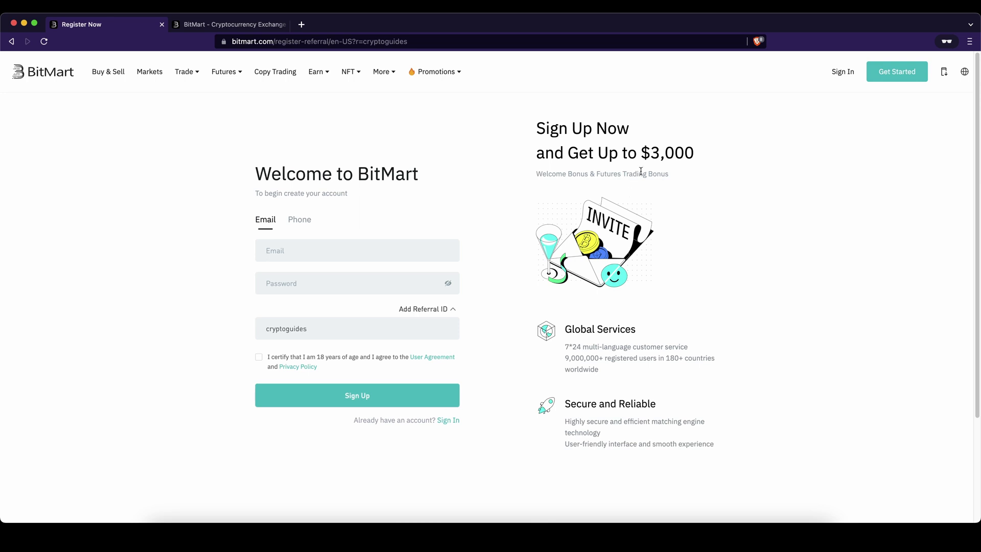
Step: Compare the $3,000 sign-up bonus with the offers listed in the Rewards Hub
{"action": "left_click_drag", "start_coordinate": [648, 154], "coordinate": [738, 152]}
{"action": "left_click", "coordinate": [738, 151]}
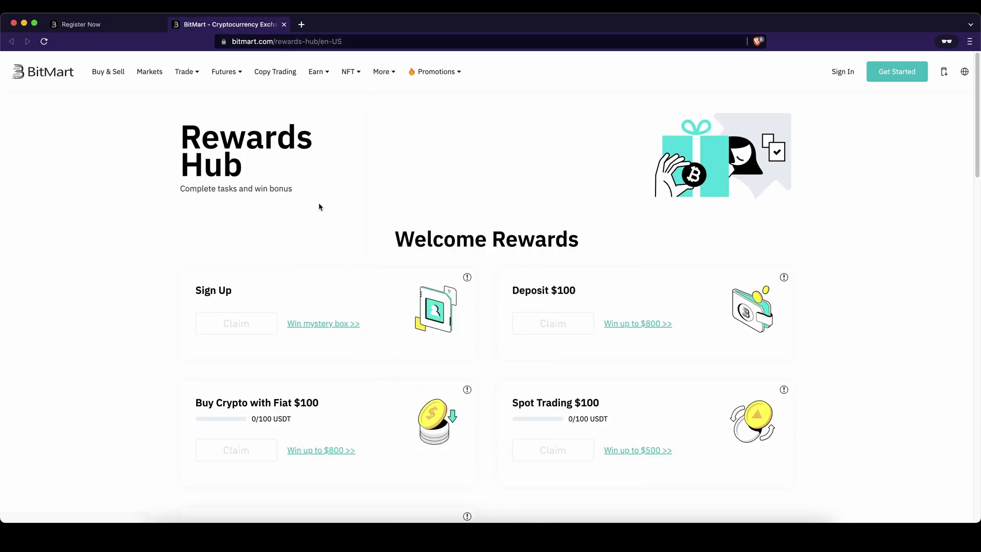
{"action": "scroll", "coordinate": [472, 179], "scroll_direction": "down", "scroll_amount": 2}
{"action": "scroll", "coordinate": [472, 179], "scroll_direction": "down", "scroll_amount": 8}
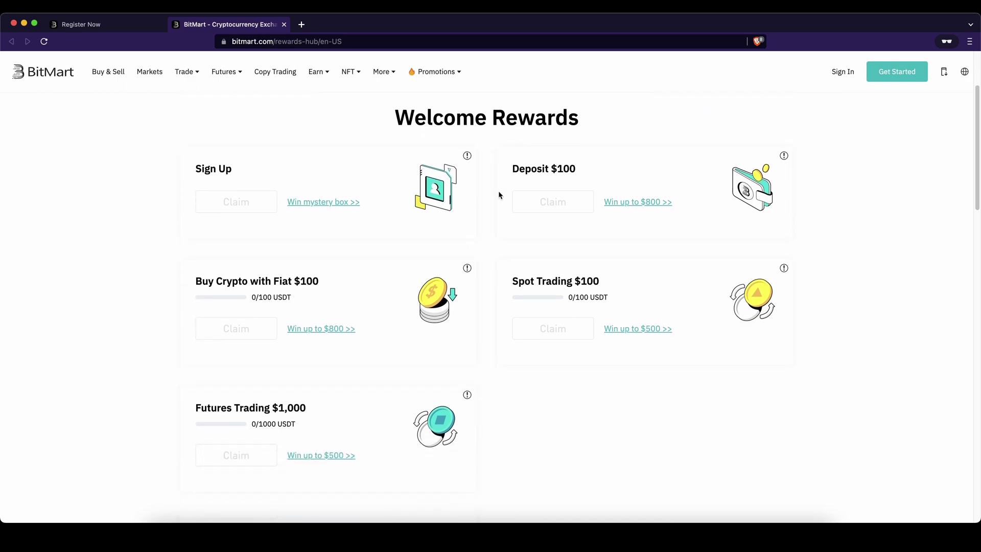
{"action": "scroll", "coordinate": [496, 197], "scroll_direction": "down", "scroll_amount": 2}
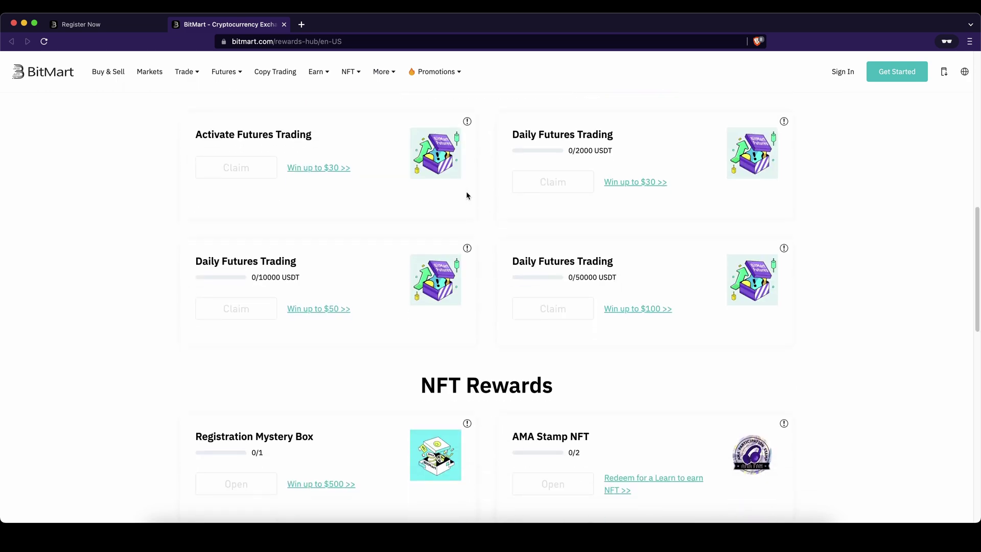
{"action": "left_click", "coordinate": [87, 29]}
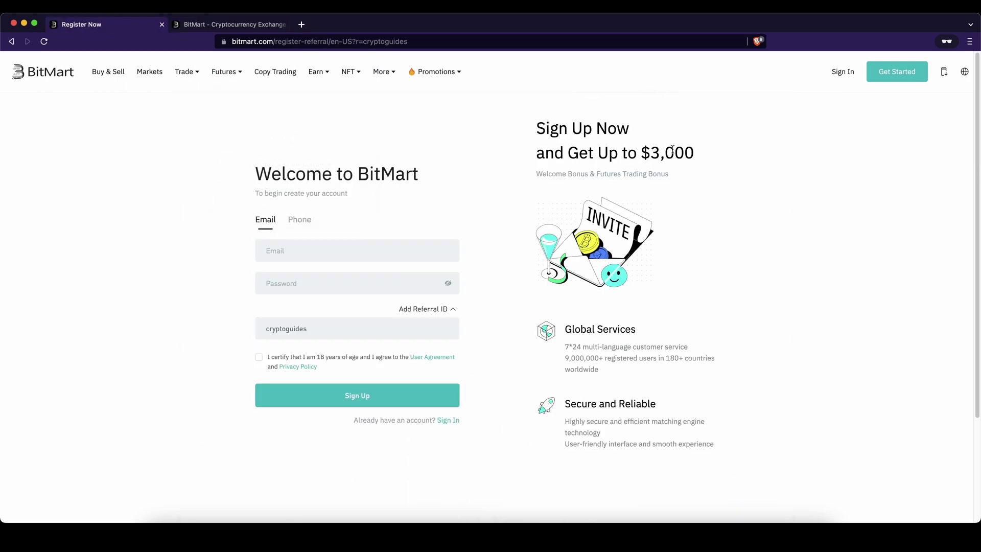
{"action": "left_click_drag", "start_coordinate": [648, 153], "coordinate": [714, 160]}
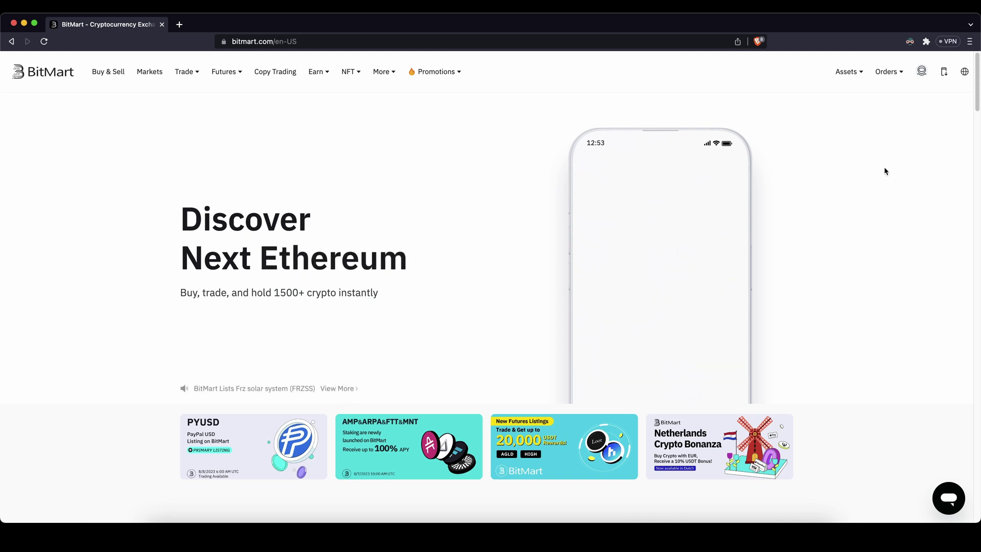
Step: Open Identity Verification and review Level 1's features, including the 0.06 BTC daily withdrawal limit
{"action": "mouse_move", "coordinate": [919, 86]}
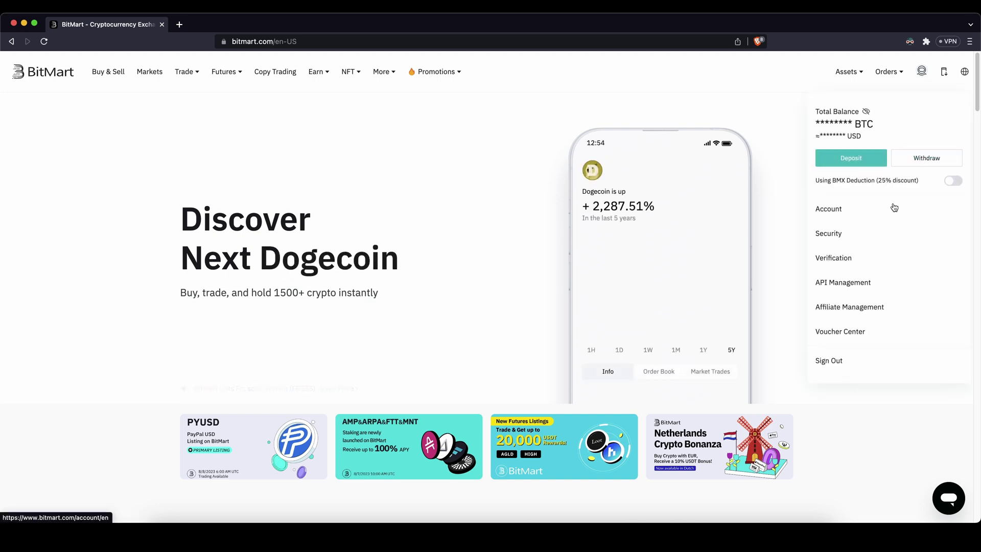
{"action": "left_click", "coordinate": [837, 261]}
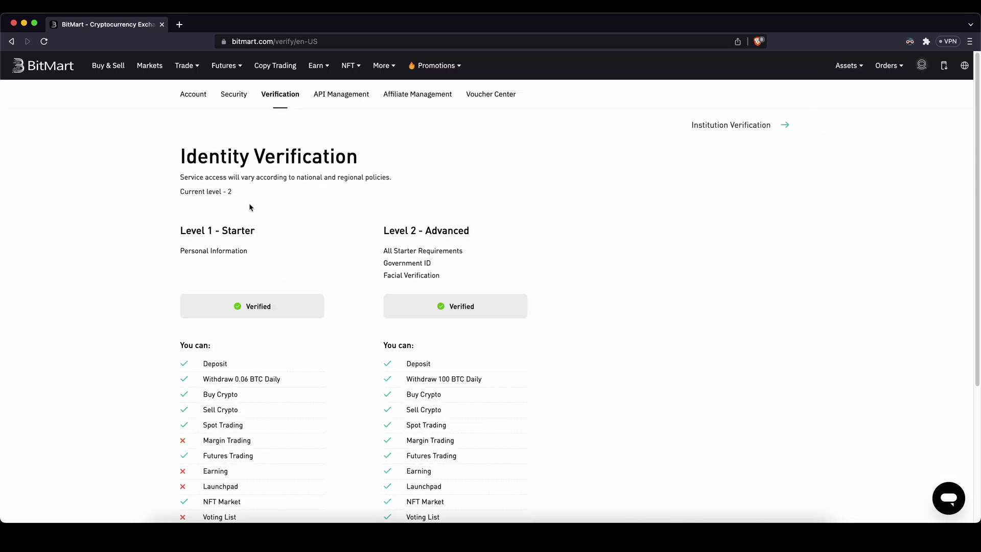
{"action": "left_click_drag", "start_coordinate": [198, 226], "coordinate": [447, 274]}
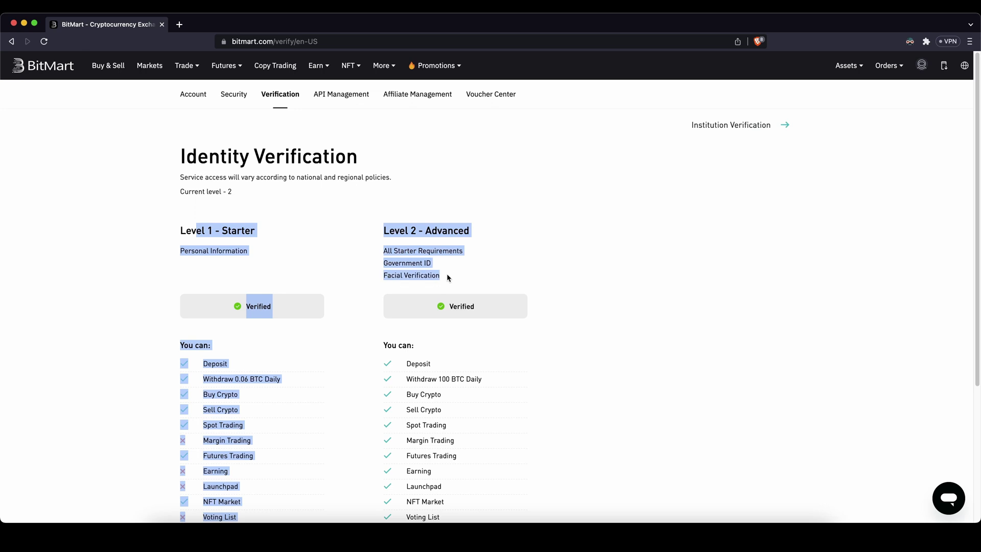
{"action": "left_click", "coordinate": [439, 274]}
{"action": "scroll", "coordinate": [262, 246], "scroll_direction": "down", "scroll_amount": 2}
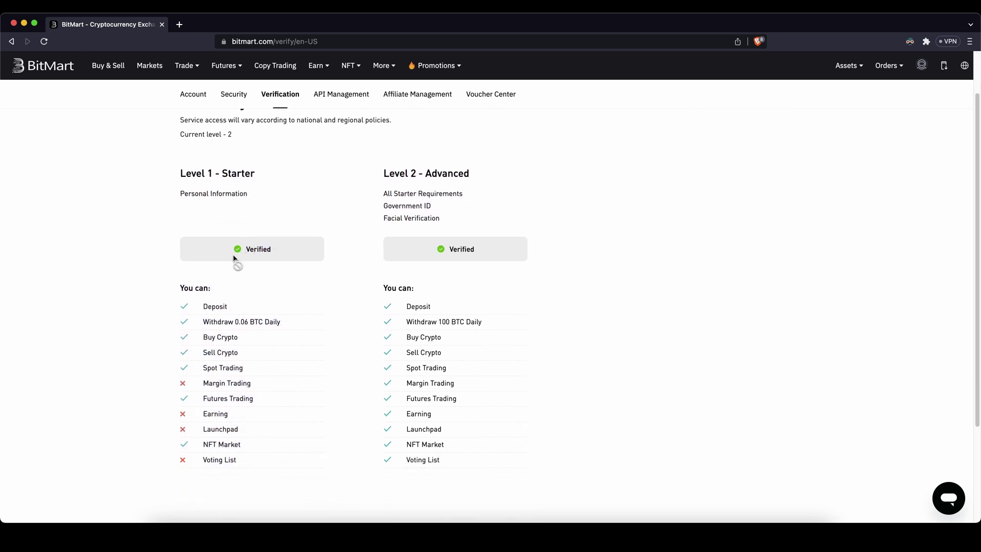
{"action": "left_click_drag", "start_coordinate": [197, 305], "coordinate": [238, 431]}
{"action": "left_click", "coordinate": [225, 337]}
{"action": "left_click_drag", "start_coordinate": [209, 320], "coordinate": [297, 319]}
{"action": "left_click", "coordinate": [294, 317]}
Step: Review Level 2's verification requirements and its list of allowed features
{"action": "left_click_drag", "start_coordinate": [388, 193], "coordinate": [441, 218]}
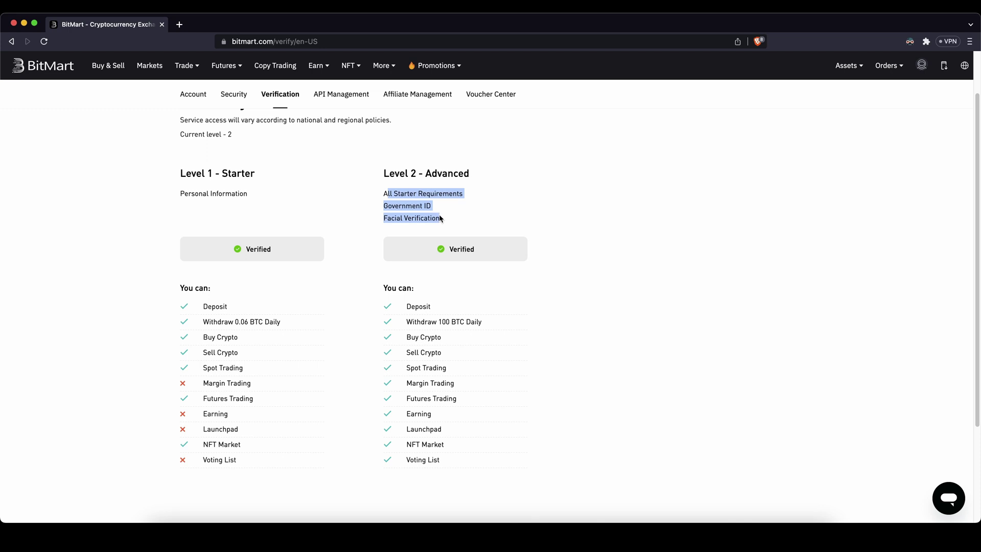
{"action": "left_click_drag", "start_coordinate": [406, 306], "coordinate": [477, 467]}
{"action": "left_click", "coordinate": [458, 436]}
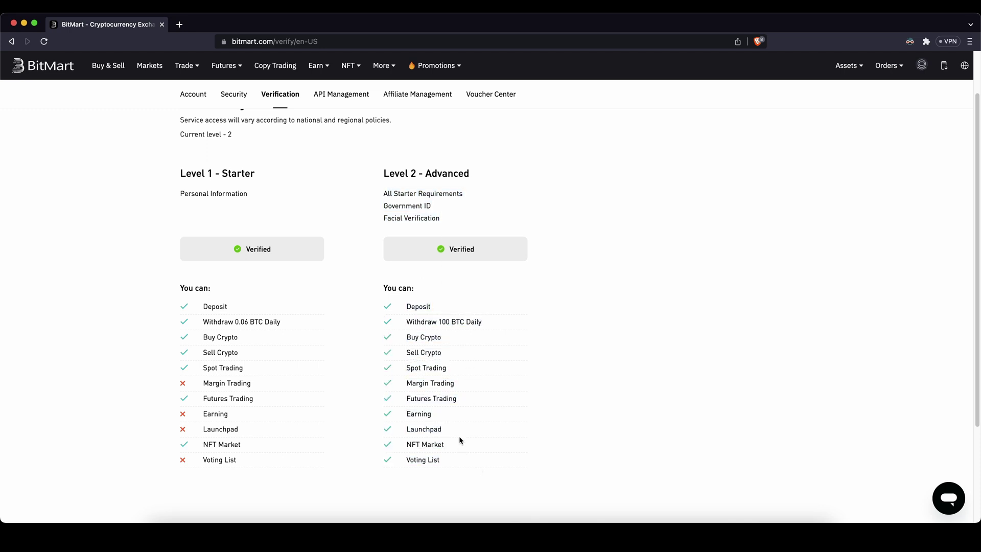
{"action": "scroll", "coordinate": [586, 366], "scroll_direction": "up", "scroll_amount": 2}
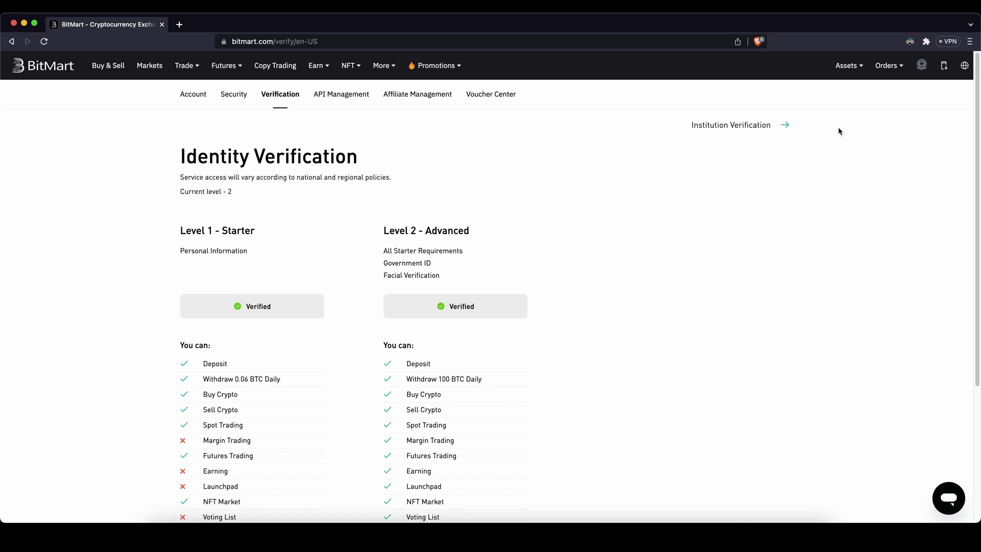
{"action": "mouse_move", "coordinate": [849, 66]}
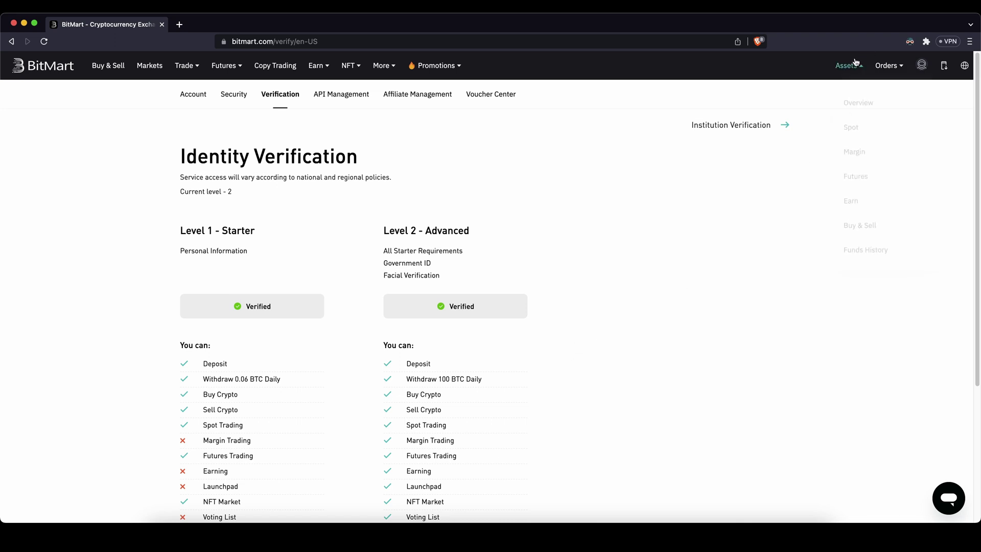
Step: Start a Spot deposit of USDT on the TRC20 network and copy the deposit address
{"action": "left_click", "coordinate": [858, 125]}
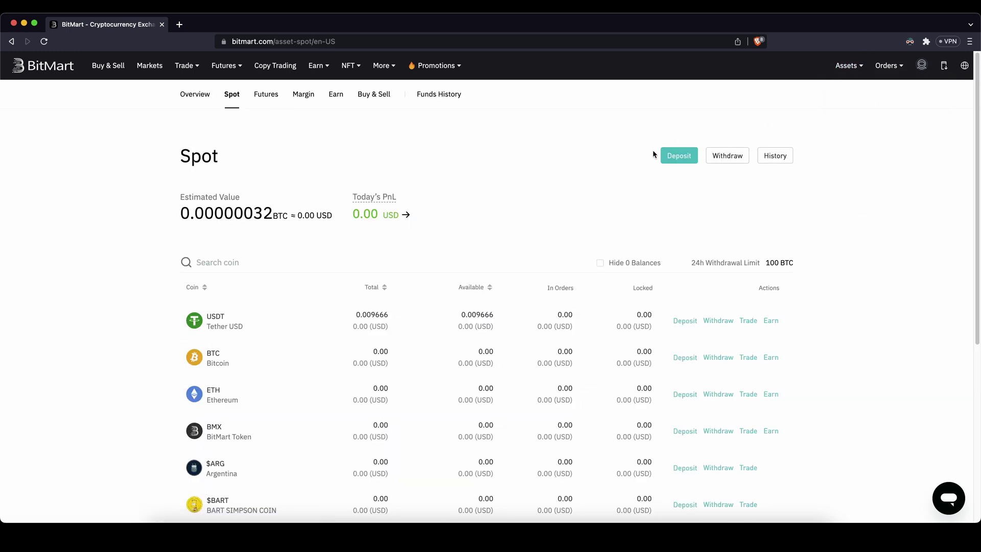
{"action": "left_click", "coordinate": [670, 156]}
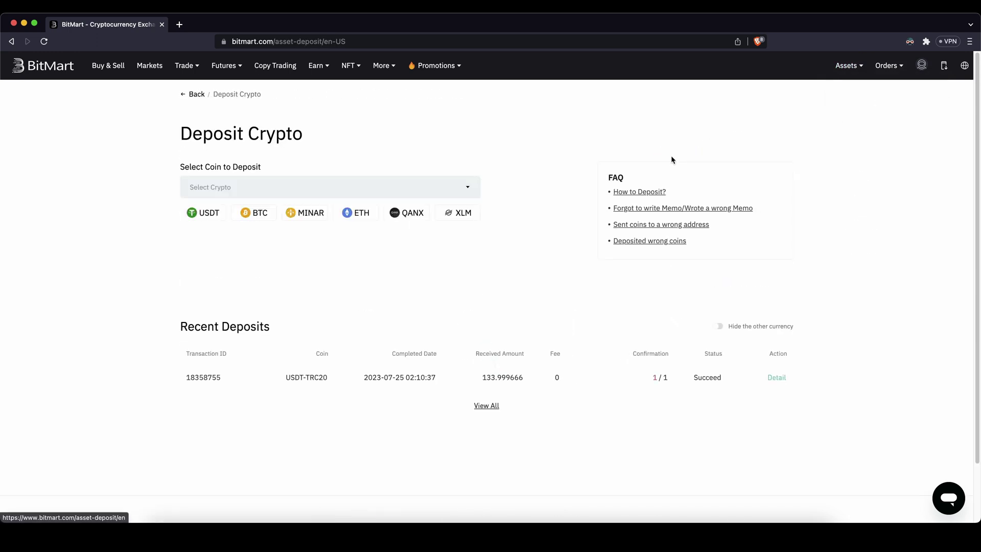
{"action": "left_click", "coordinate": [473, 189]}
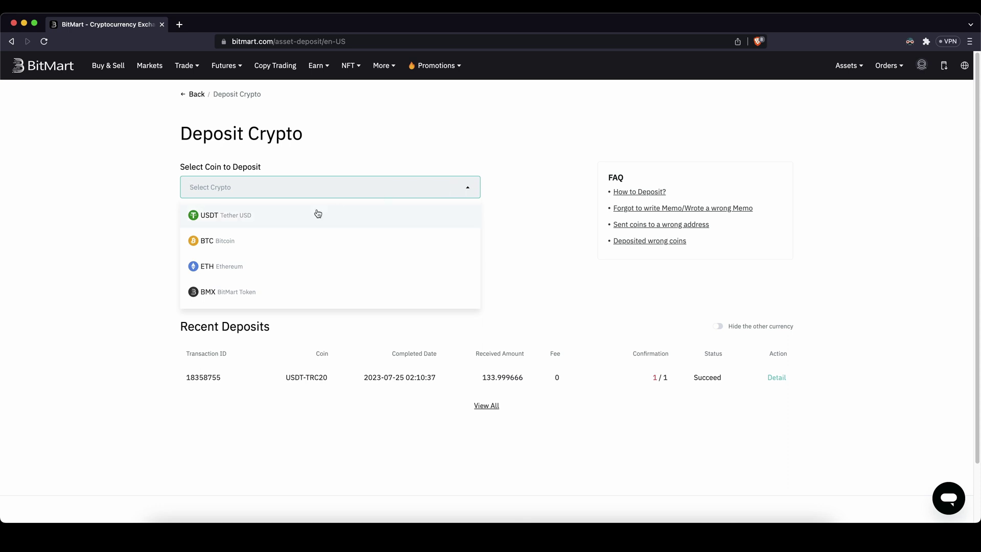
{"action": "scroll", "coordinate": [252, 229], "scroll_direction": "down", "scroll_amount": 5}
{"action": "scroll", "coordinate": [252, 229], "scroll_direction": "up", "scroll_amount": 6}
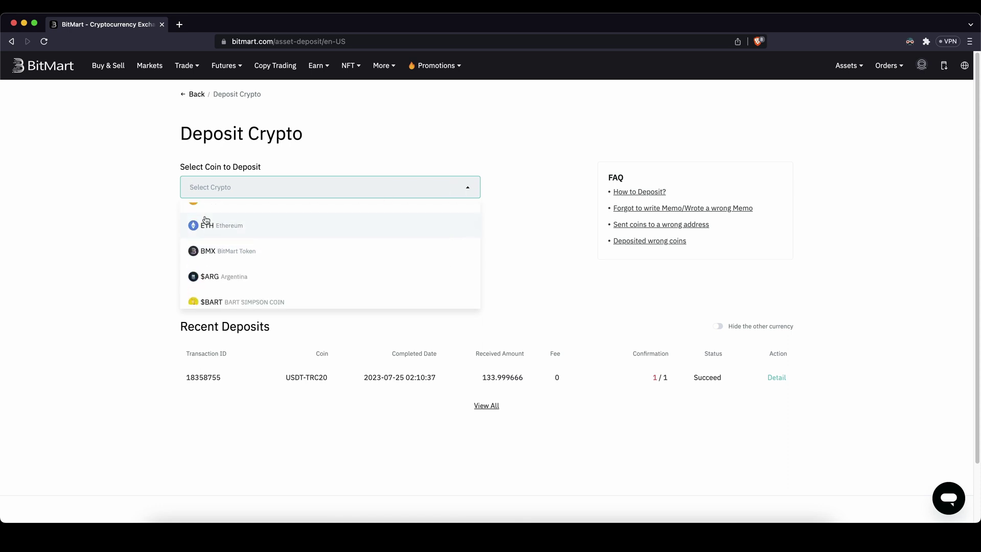
{"action": "left_click", "coordinate": [236, 209]}
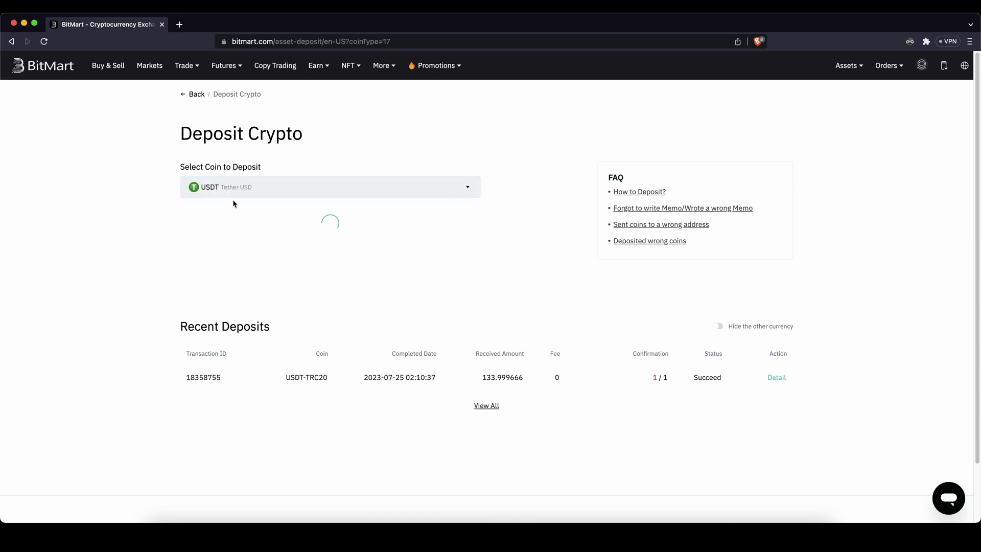
{"action": "left_click", "coordinate": [241, 235]}
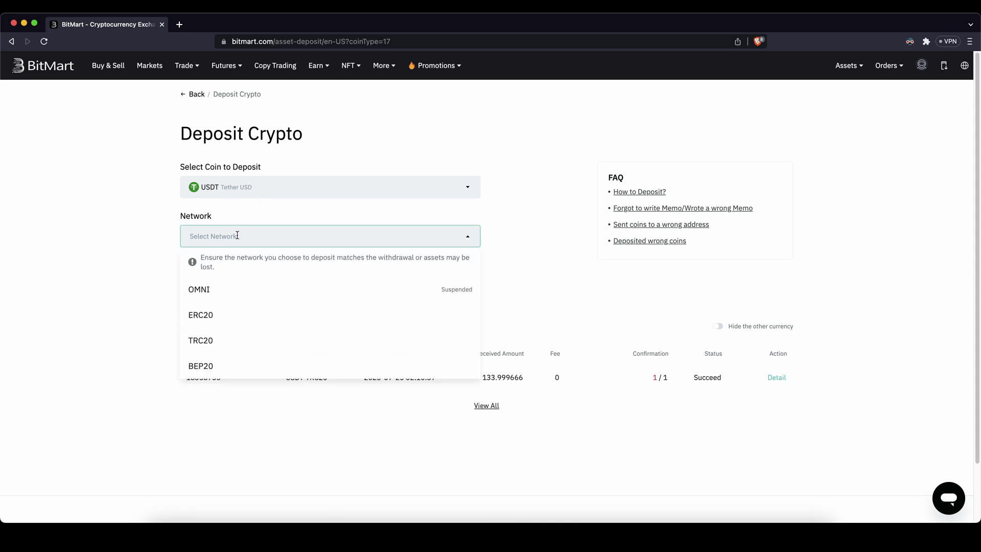
{"action": "left_click", "coordinate": [200, 350]}
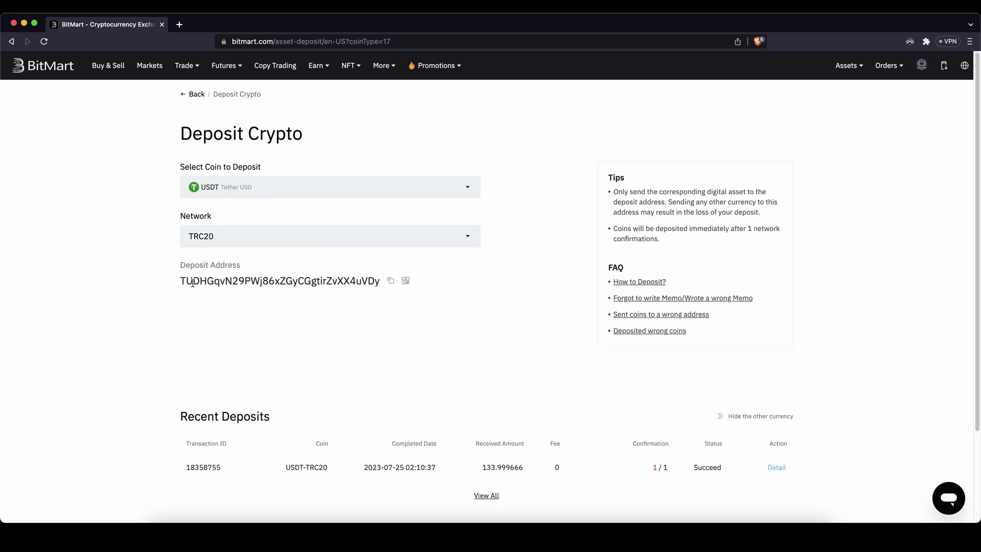
{"action": "left_click_drag", "start_coordinate": [183, 281], "coordinate": [386, 284]}
{"action": "left_click", "coordinate": [391, 281]}
Step: On the Buy Crypto page, set the spend amount to 500 EUR and load quotes
{"action": "left_click", "coordinate": [102, 75]}
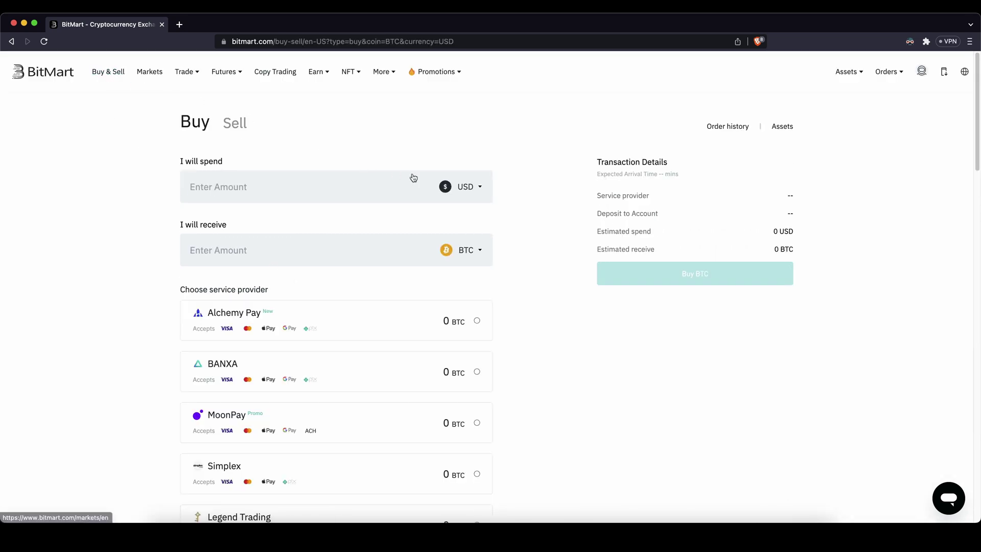
{"action": "left_click", "coordinate": [480, 192]}
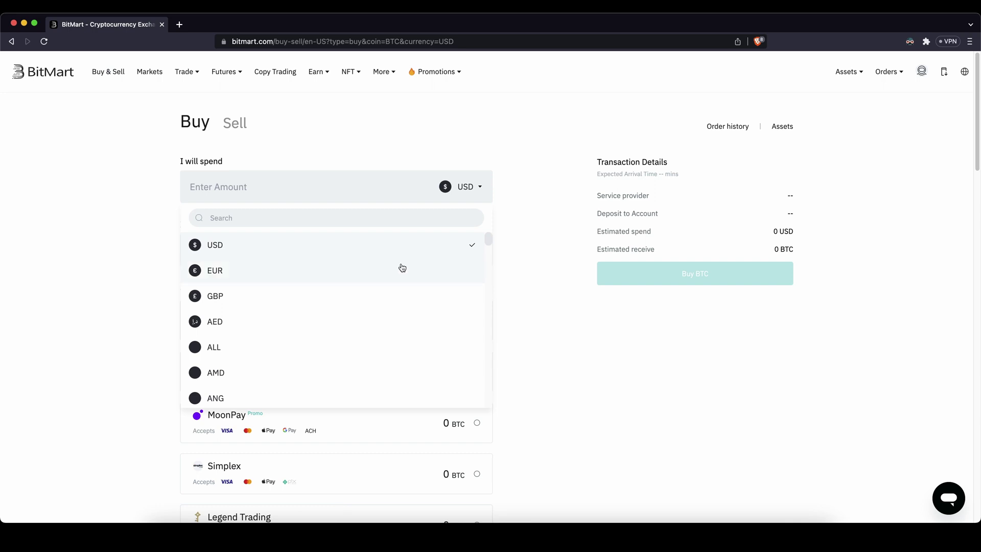
{"action": "left_click", "coordinate": [356, 276]}
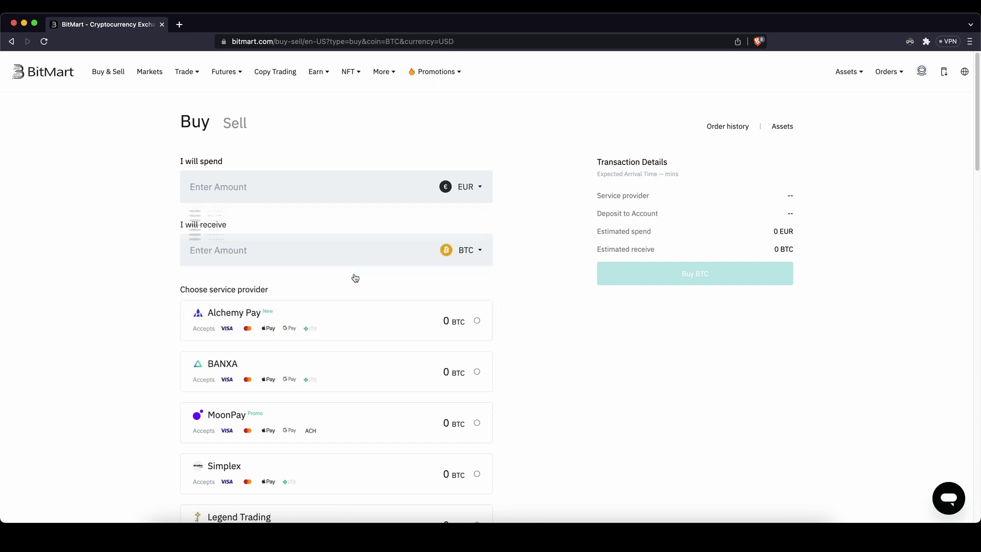
{"action": "left_click", "coordinate": [208, 185]}
{"action": "type", "text": "500"}
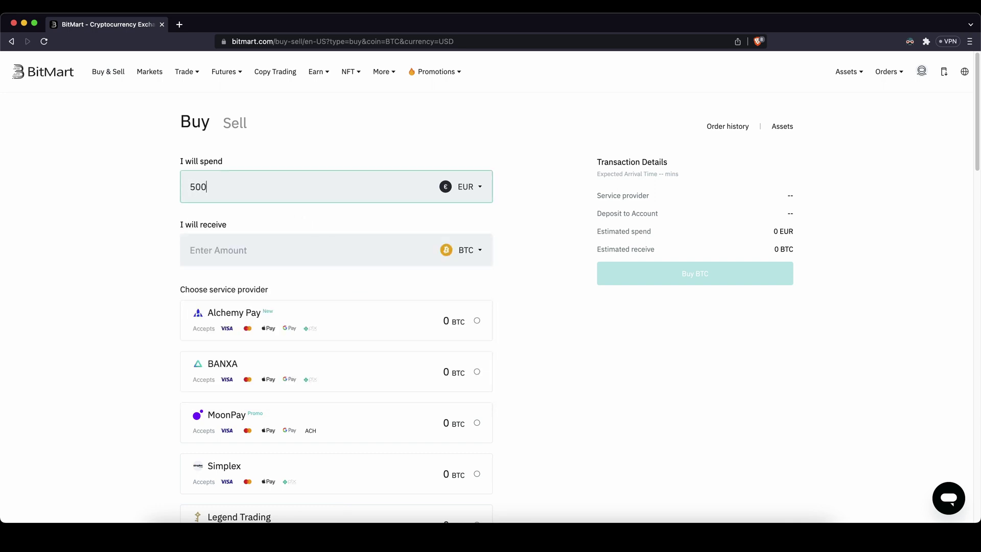
{"action": "left_click", "coordinate": [490, 163]}
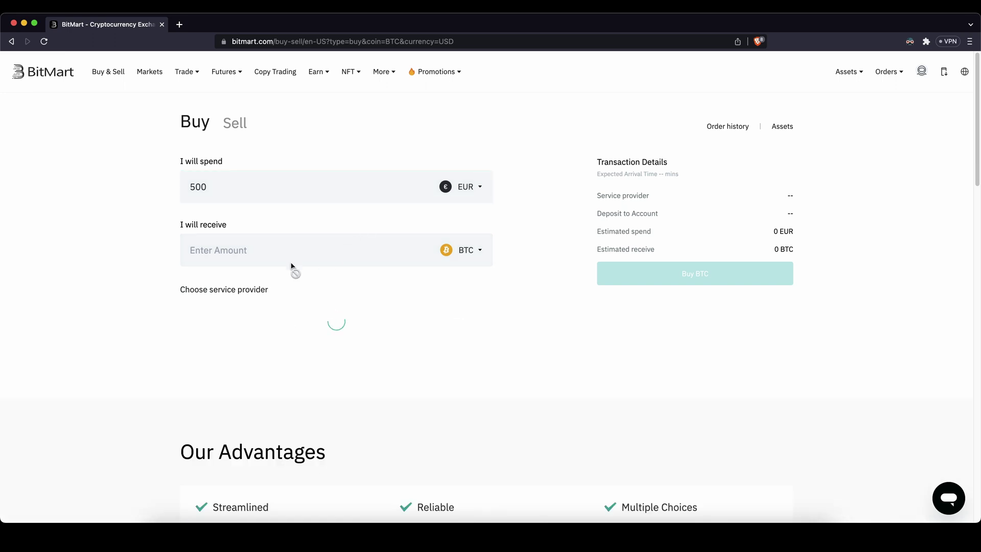
Step: Keep BTC as the coin to receive, accept the agreement, submit the purchase, and return to BitMart
{"action": "left_click", "coordinate": [469, 250]}
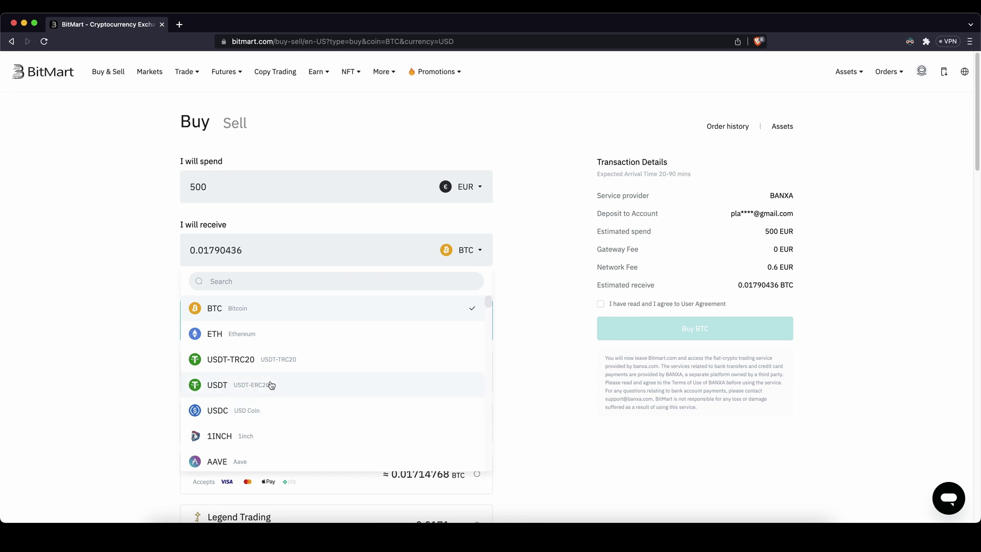
{"action": "left_click", "coordinate": [428, 316]}
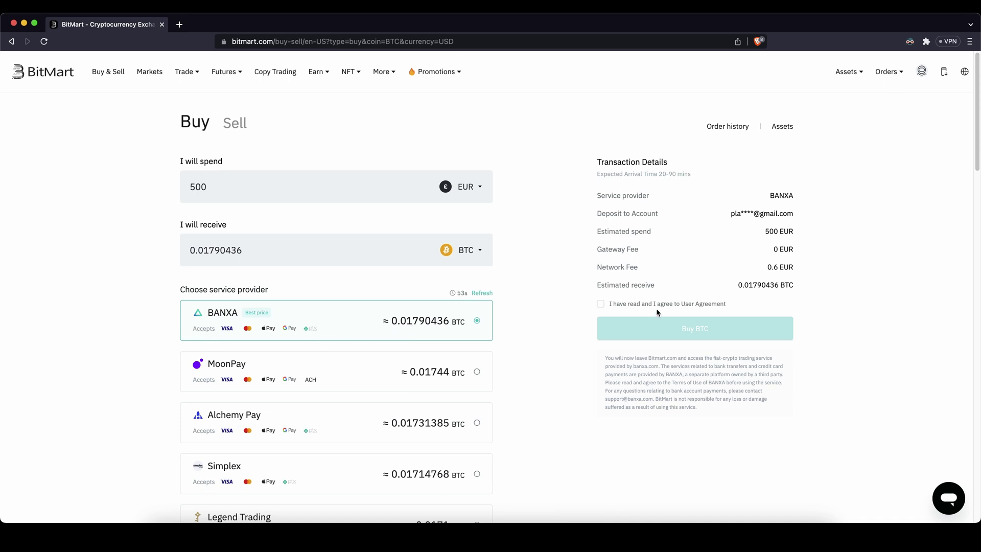
{"action": "left_click", "coordinate": [601, 303]}
{"action": "left_click", "coordinate": [686, 331]}
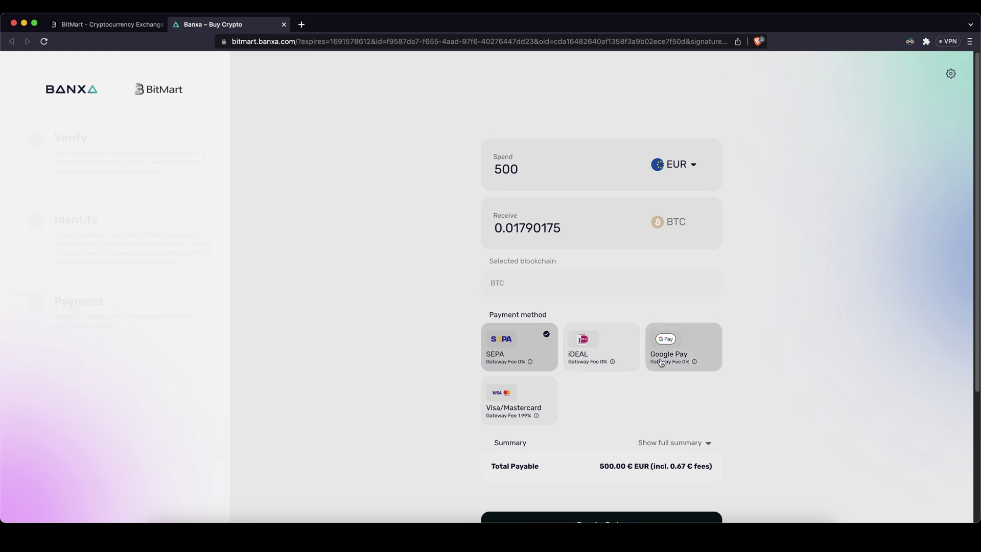
{"action": "scroll", "coordinate": [587, 351], "scroll_direction": "down", "scroll_amount": 1}
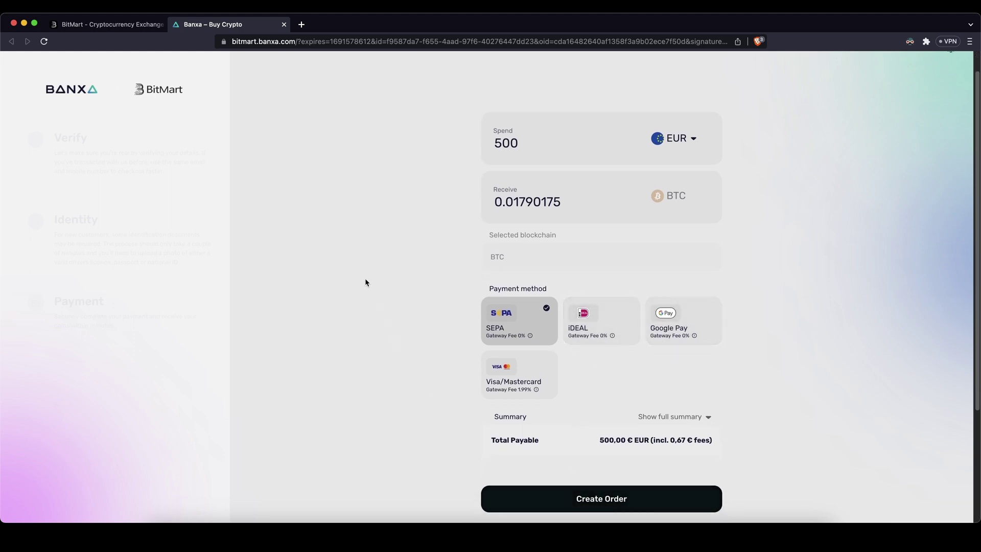
{"action": "left_click", "coordinate": [110, 24]}
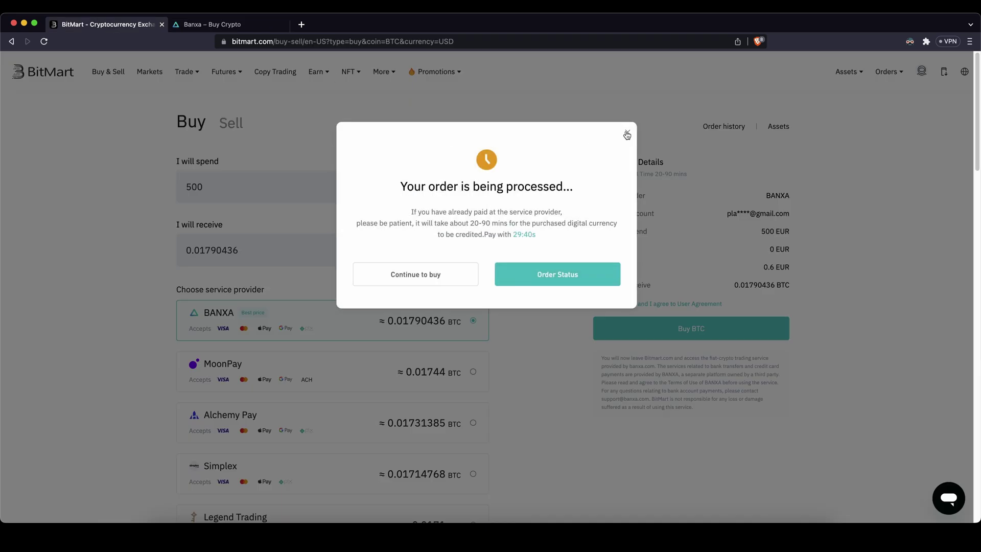
Step: Dismiss the order notice and open Assets Overview, checking the 0.00437638 BTC total balance
{"action": "left_click", "coordinate": [626, 135]}
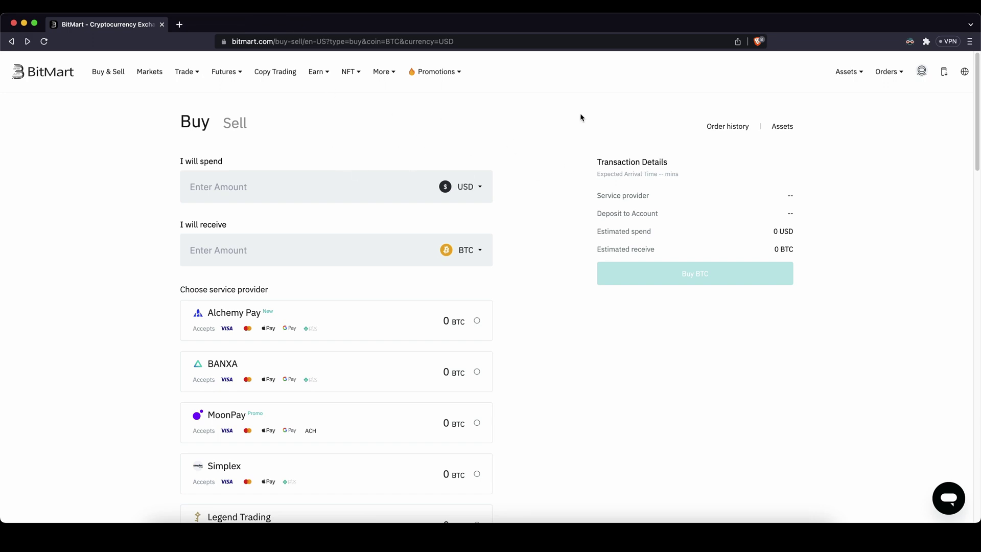
{"action": "mouse_move", "coordinate": [840, 78]}
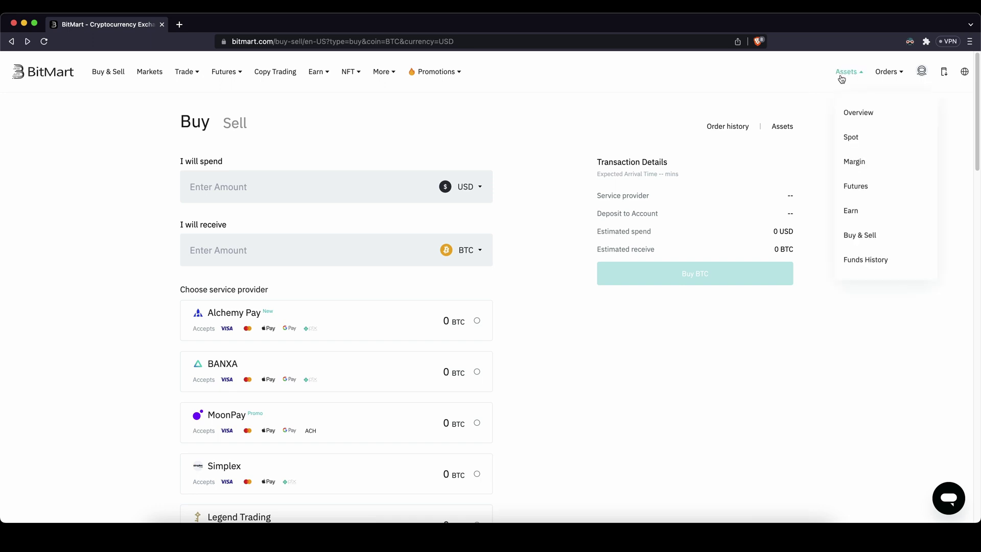
{"action": "left_click", "coordinate": [858, 109]}
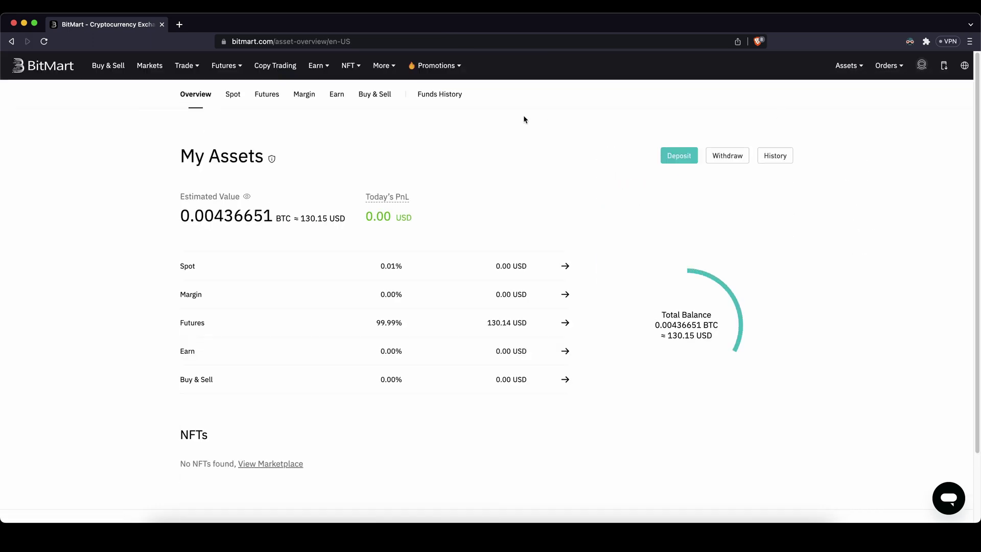
{"action": "left_click_drag", "start_coordinate": [182, 217], "coordinate": [291, 219]}
{"action": "left_click", "coordinate": [335, 247]}
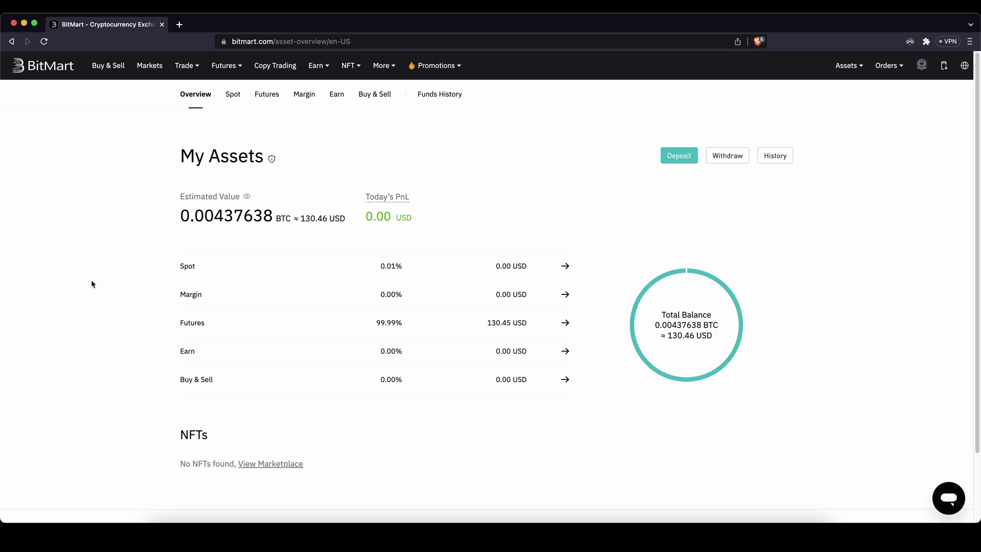
Step: Show the Futures balances and preview a USDT transfer between accounts, then cancel it
{"action": "left_click", "coordinate": [267, 95]}
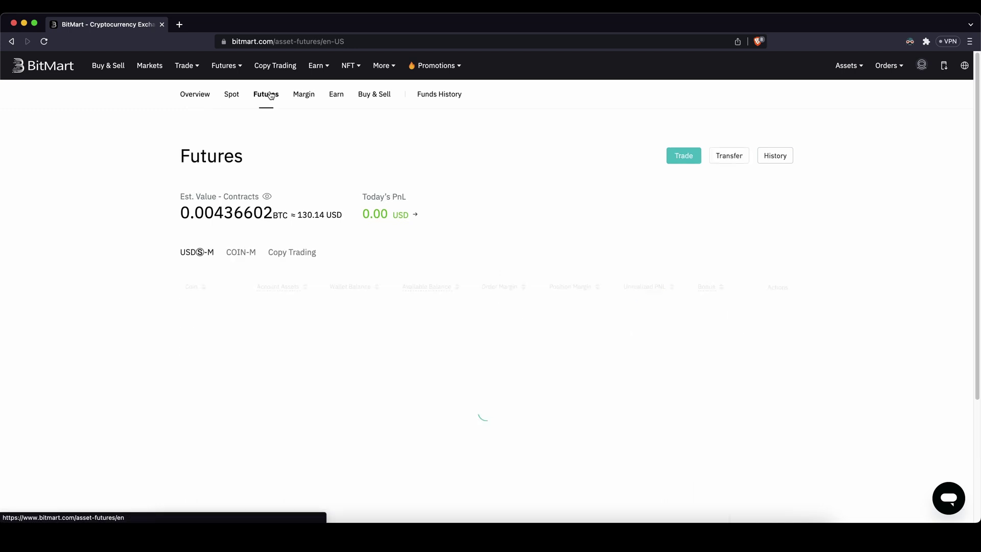
{"action": "left_click", "coordinate": [734, 160]}
{"action": "left_click", "coordinate": [404, 191]}
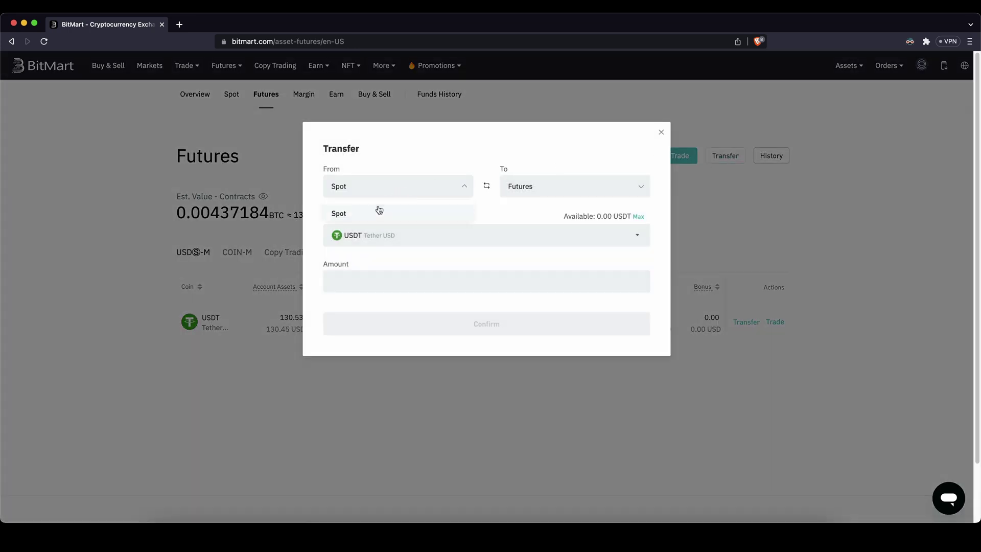
{"action": "left_click", "coordinate": [571, 192]}
{"action": "left_click", "coordinate": [547, 212]}
{"action": "left_click", "coordinate": [379, 231]}
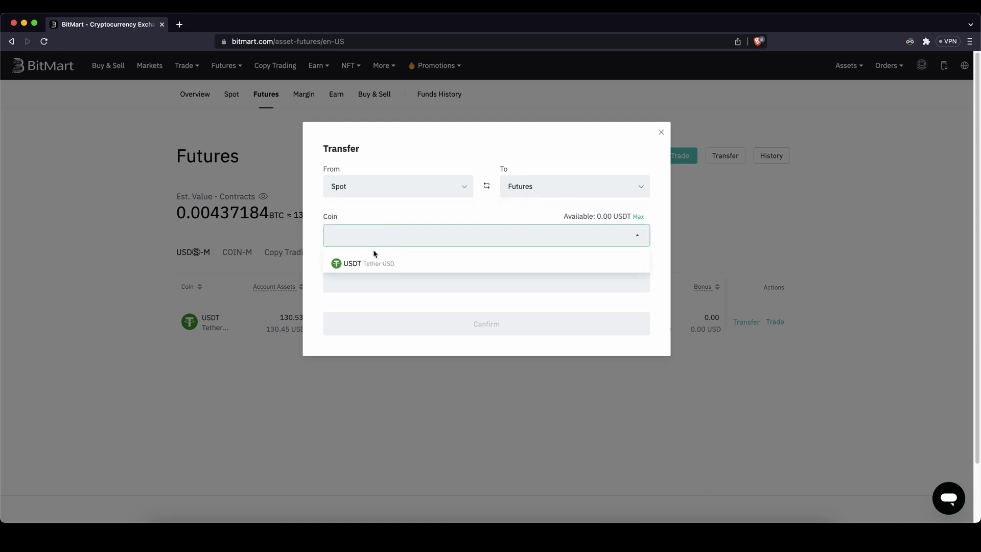
{"action": "left_click", "coordinate": [351, 270]}
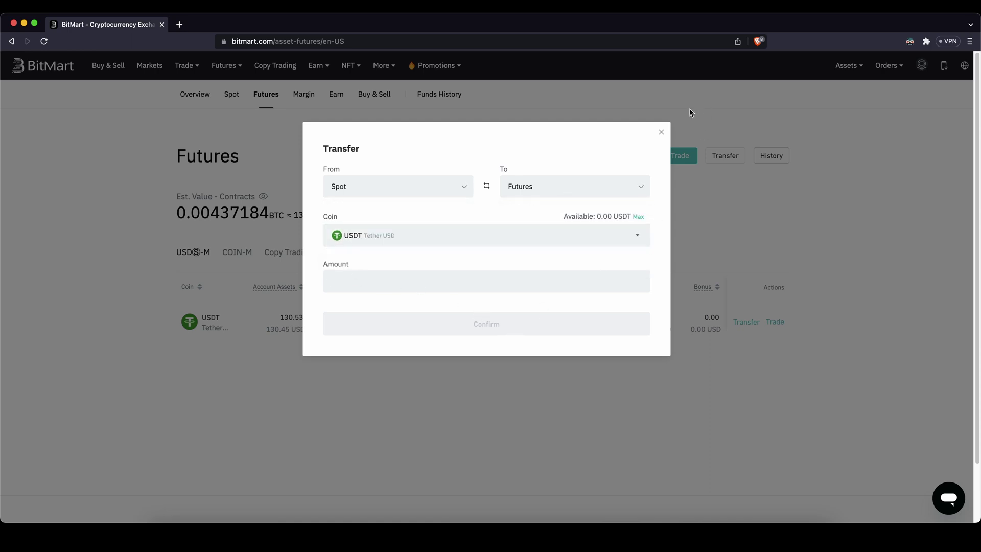
{"action": "left_click", "coordinate": [662, 134]}
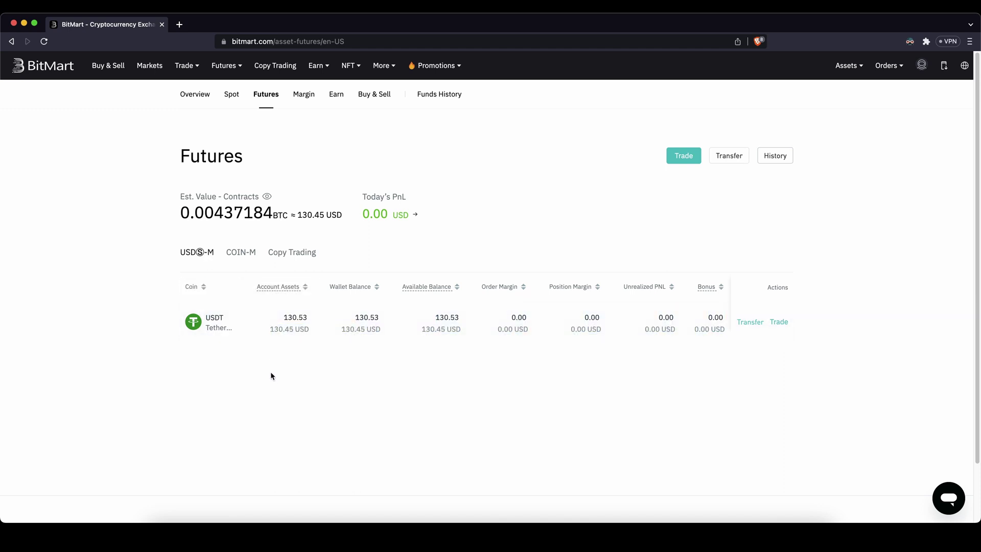
Step: Check the COIN-M balances, then return to the USDⓈ-M wallet holding 130.53 USDT
{"action": "left_click", "coordinate": [239, 257]}
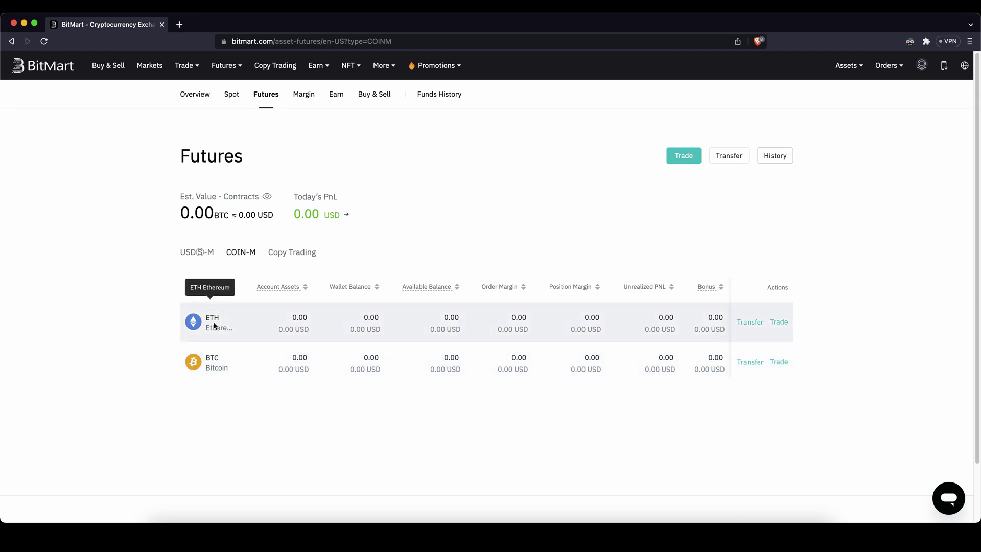
{"action": "left_click", "coordinate": [203, 258]}
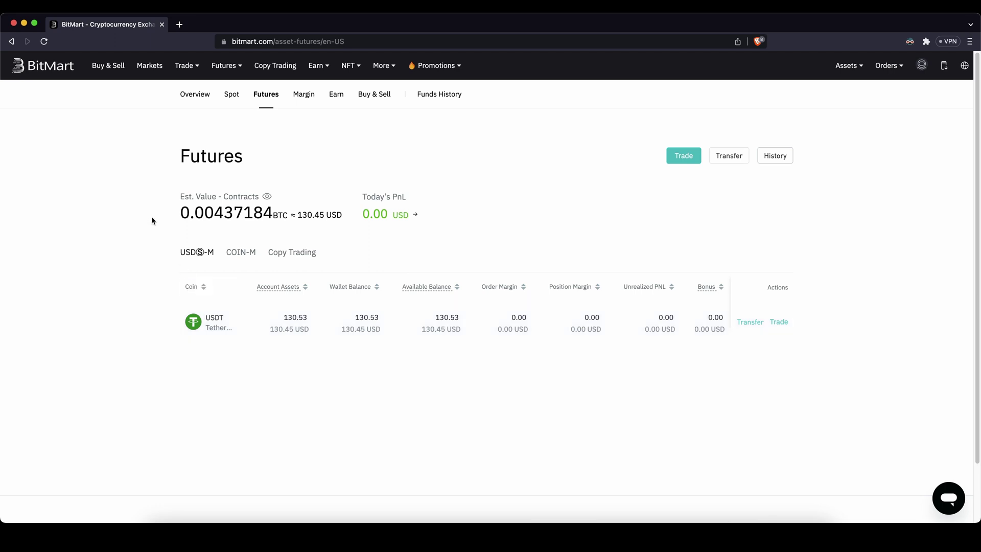
{"action": "mouse_move", "coordinate": [234, 74]}
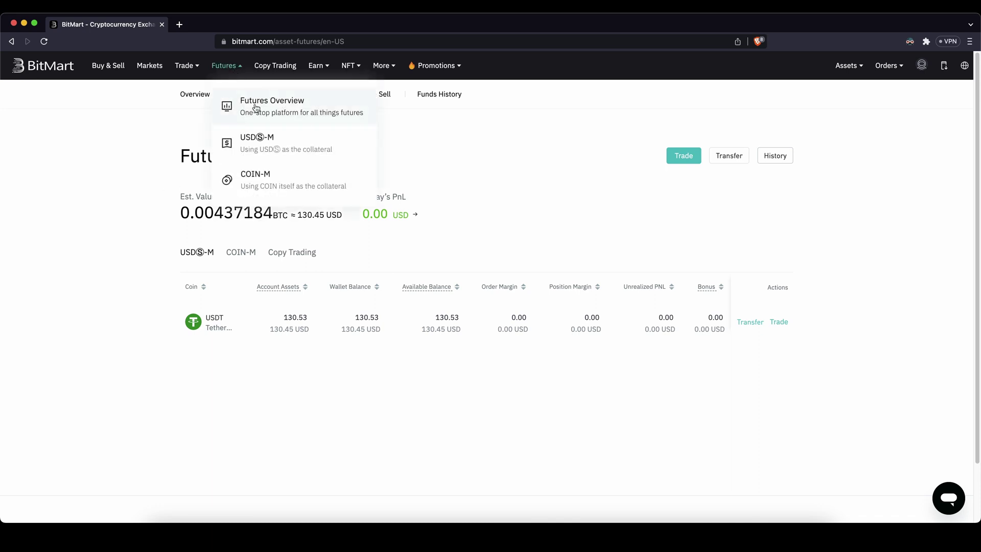
Step: Open the USDⓈ-M BTCUSDT perpetual page, browse the pairs, then view the general-user fee table
{"action": "left_click", "coordinate": [255, 144]}
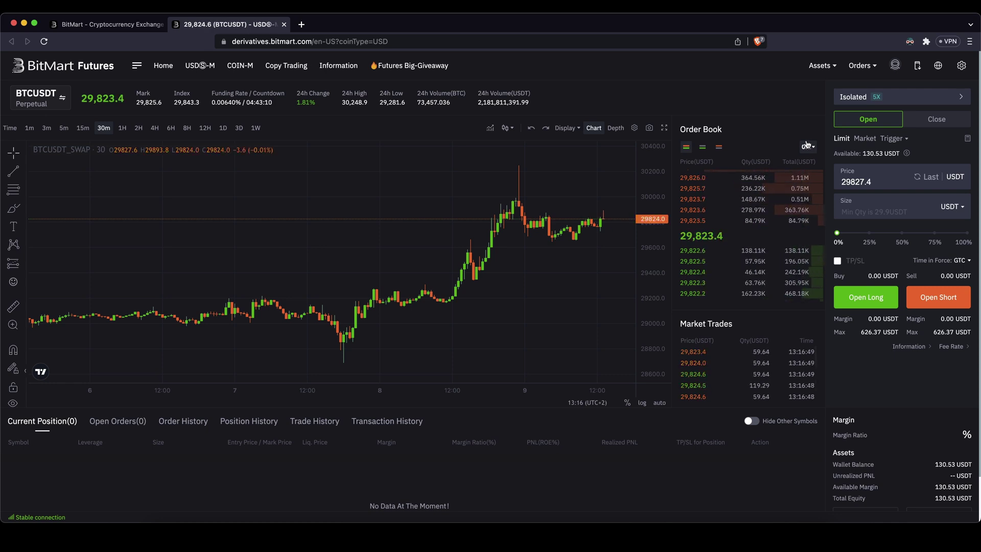
{"action": "left_click", "coordinate": [62, 98]}
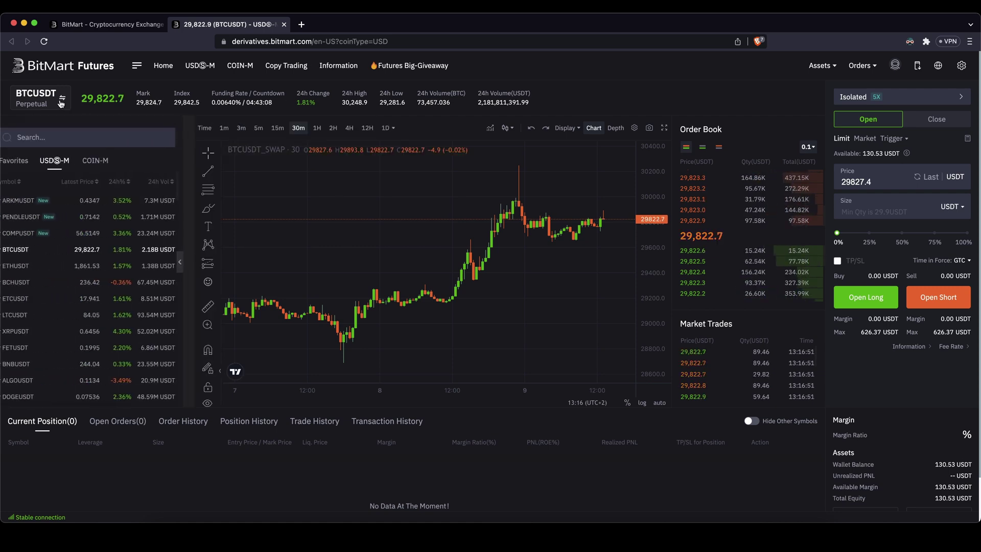
{"action": "scroll", "coordinate": [77, 250], "scroll_direction": "down", "scroll_amount": 5}
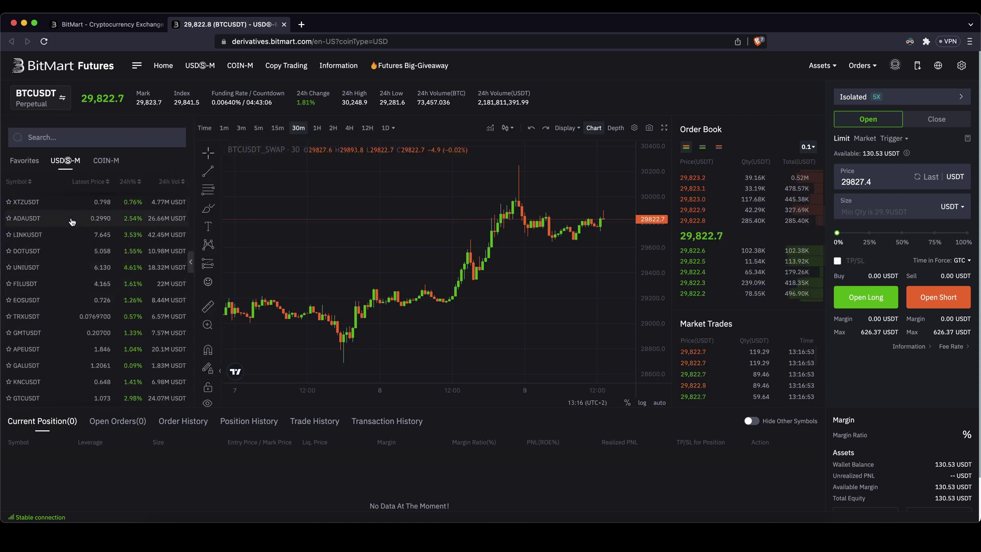
{"action": "left_click", "coordinate": [115, 92]}
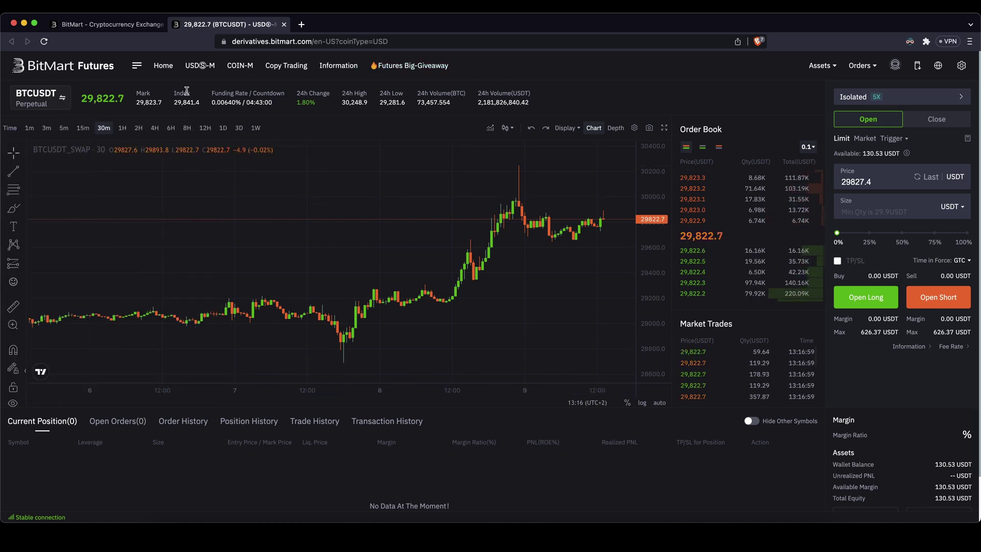
{"action": "mouse_move", "coordinate": [216, 100]}
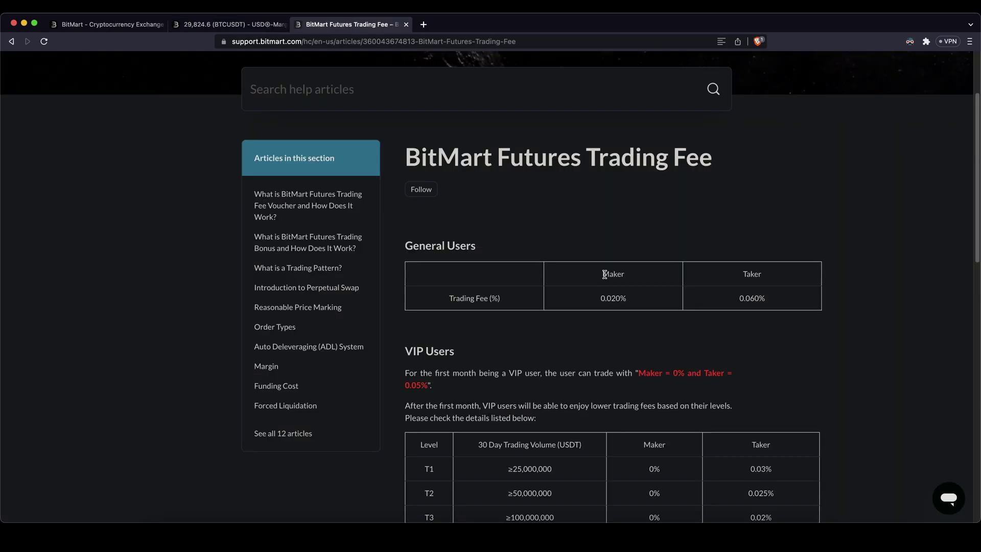
{"action": "left_click_drag", "start_coordinate": [603, 274], "coordinate": [622, 298]}
{"action": "left_click", "coordinate": [632, 301]}
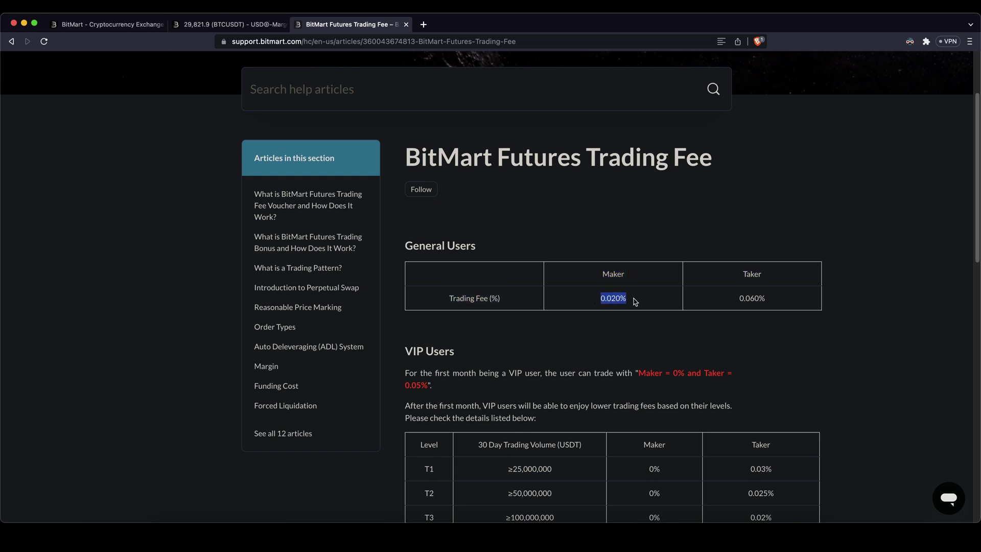
Step: Check the general-user fees of 0.020% maker and 0.060% taker
{"action": "left_click", "coordinate": [635, 300]}
{"action": "left_click_drag", "start_coordinate": [601, 274], "coordinate": [628, 277]}
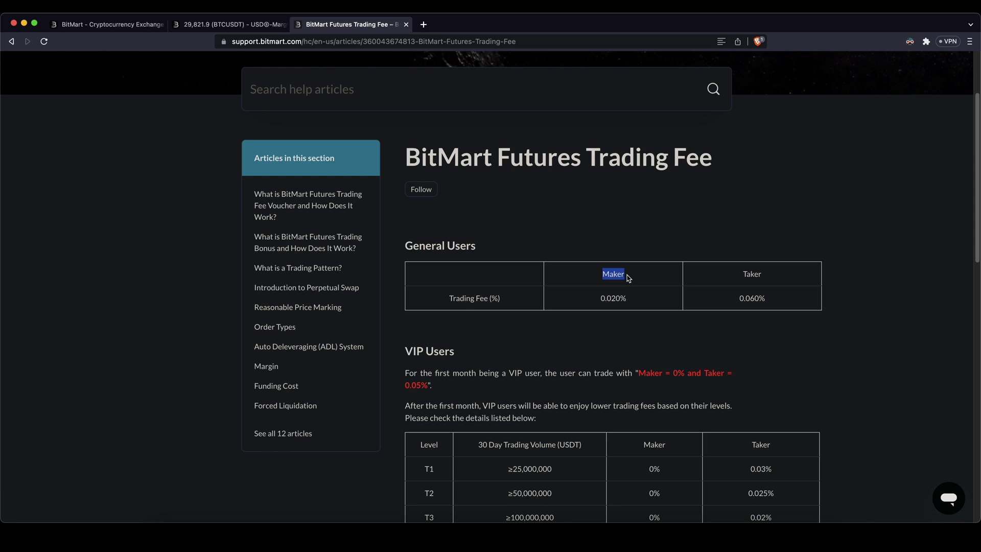
{"action": "left_click_drag", "start_coordinate": [740, 278], "coordinate": [768, 301]}
{"action": "left_click", "coordinate": [733, 303]}
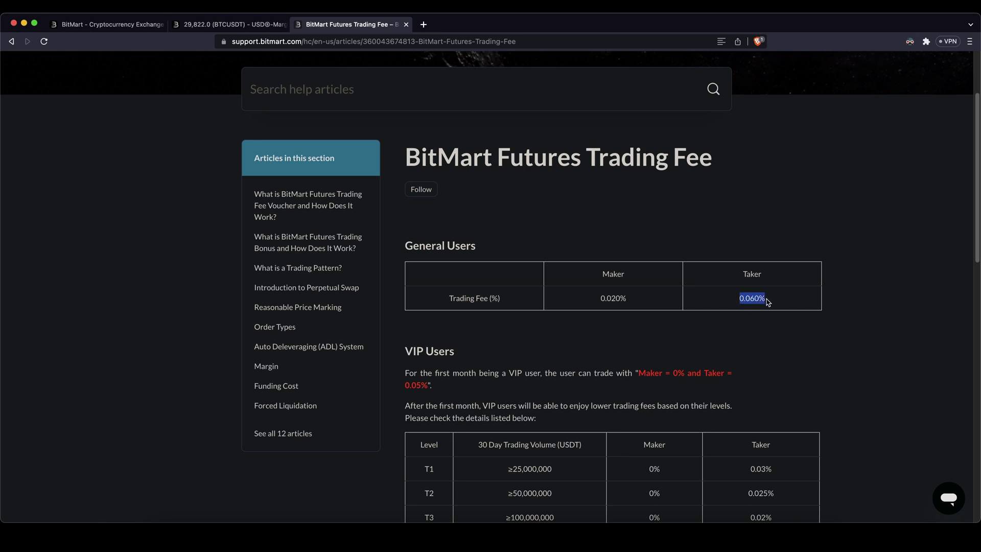
{"action": "left_click", "coordinate": [767, 300]}
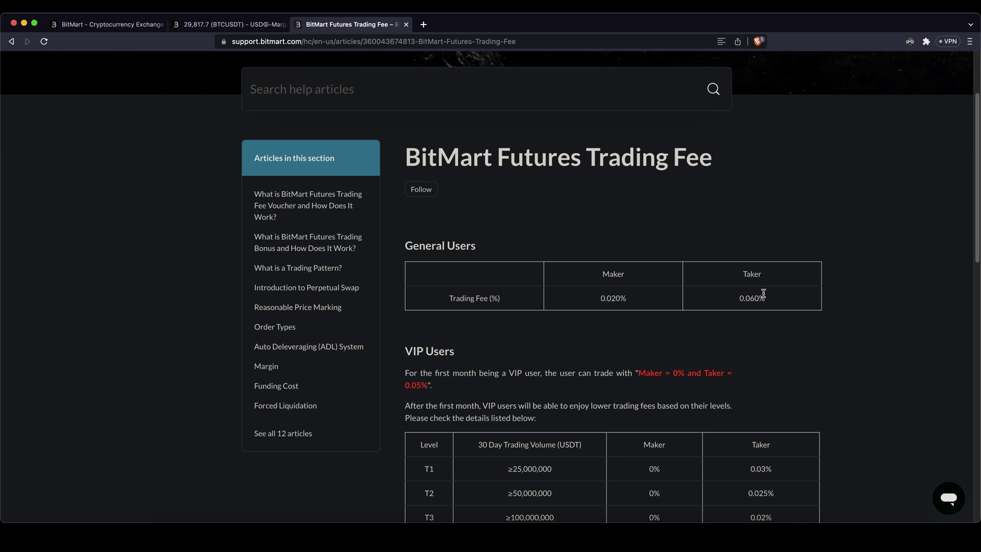
Step: Switch back to the BTCUSDT futures page and pan and auto-fit the chart to the latest candles
{"action": "left_click", "coordinate": [107, 24]}
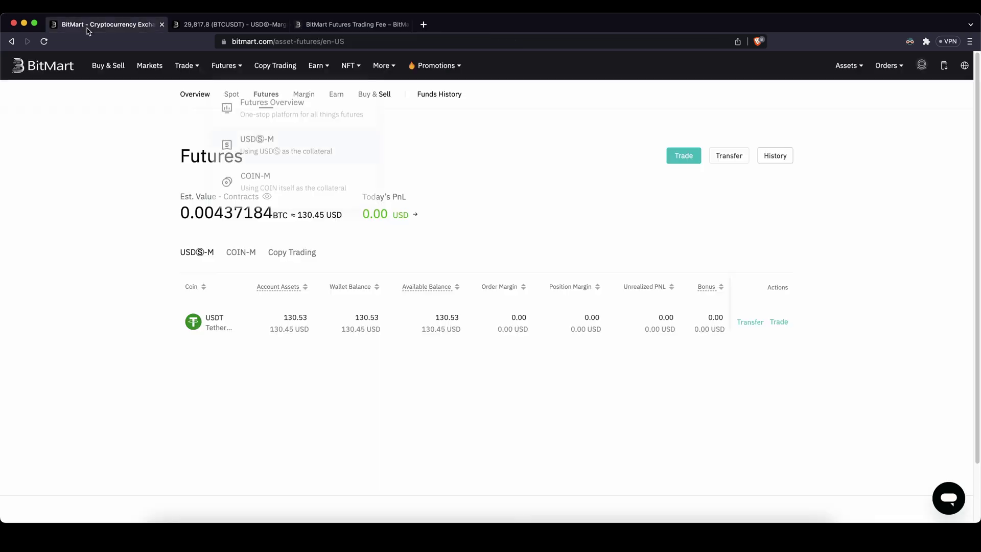
{"action": "left_click", "coordinate": [242, 20]}
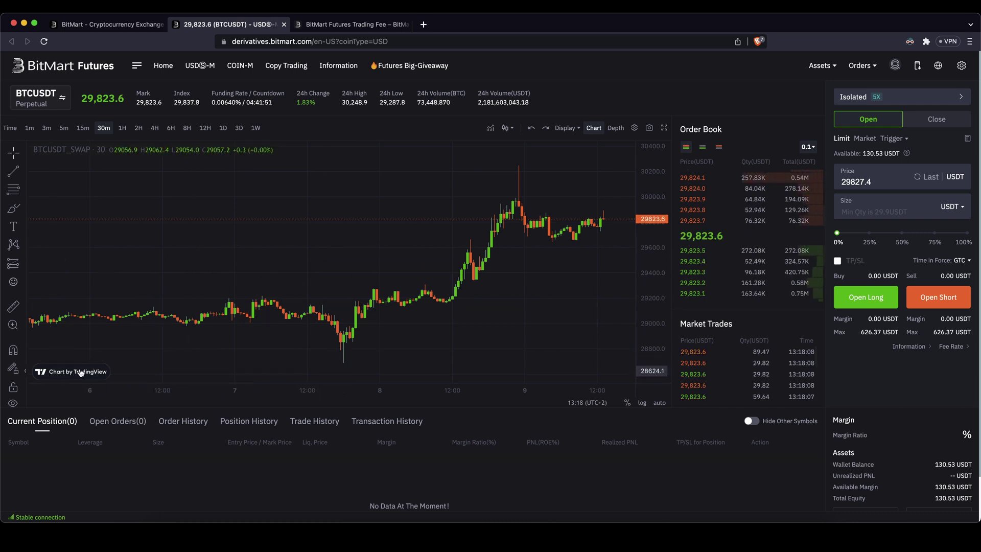
{"action": "left_click_drag", "start_coordinate": [528, 240], "coordinate": [445, 240]}
{"action": "left_click_drag", "start_coordinate": [569, 210], "coordinate": [585, 210]}
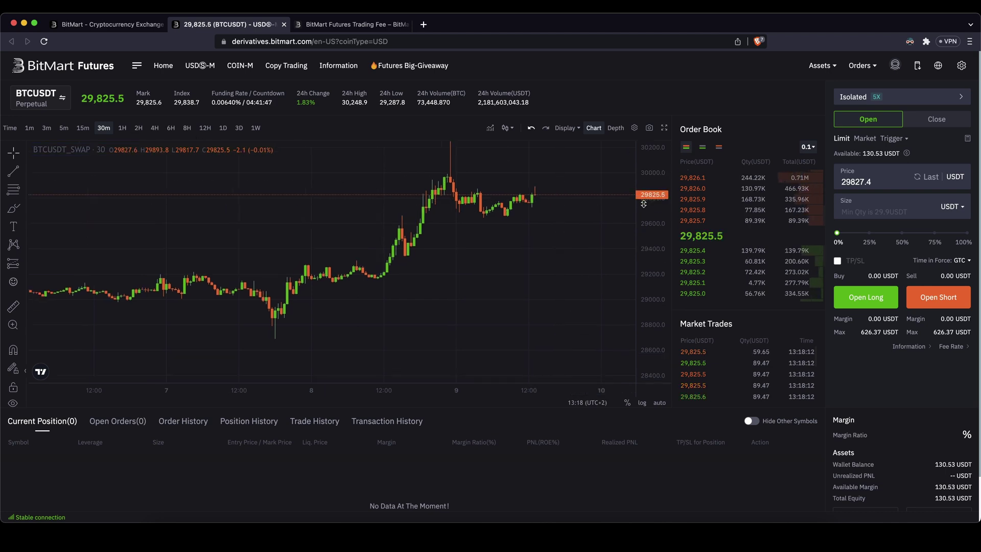
{"action": "left_click_drag", "start_coordinate": [645, 204], "coordinate": [645, 254]}
{"action": "double_click", "coordinate": [645, 254]}
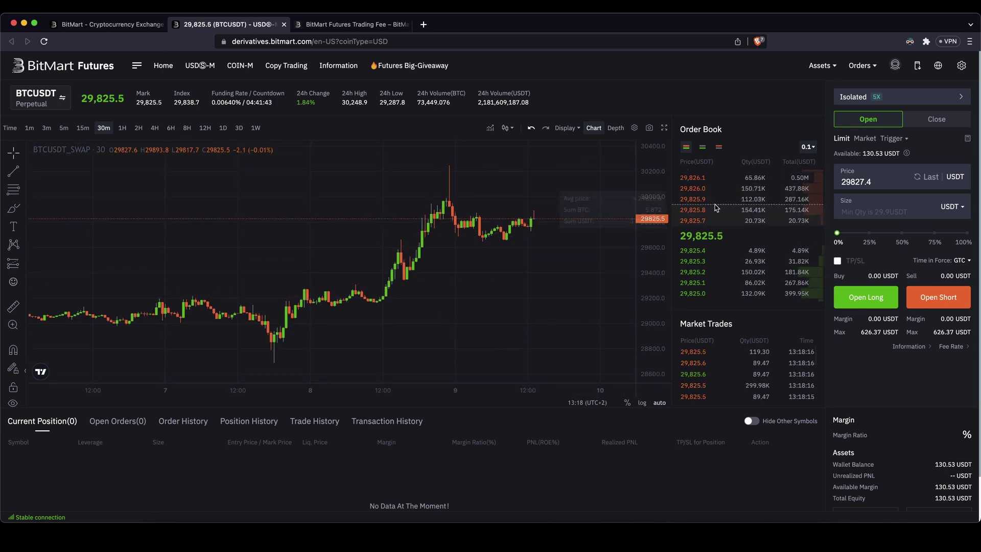
{"action": "mouse_move", "coordinate": [708, 194]}
{"action": "mouse_move", "coordinate": [718, 259]}
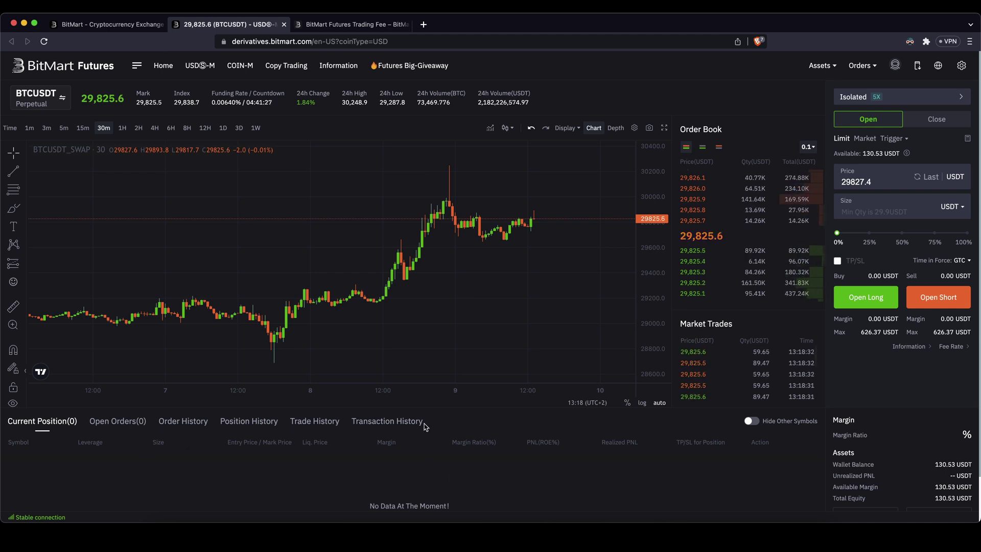
{"action": "scroll", "coordinate": [864, 444], "scroll_direction": "down", "scroll_amount": 1}
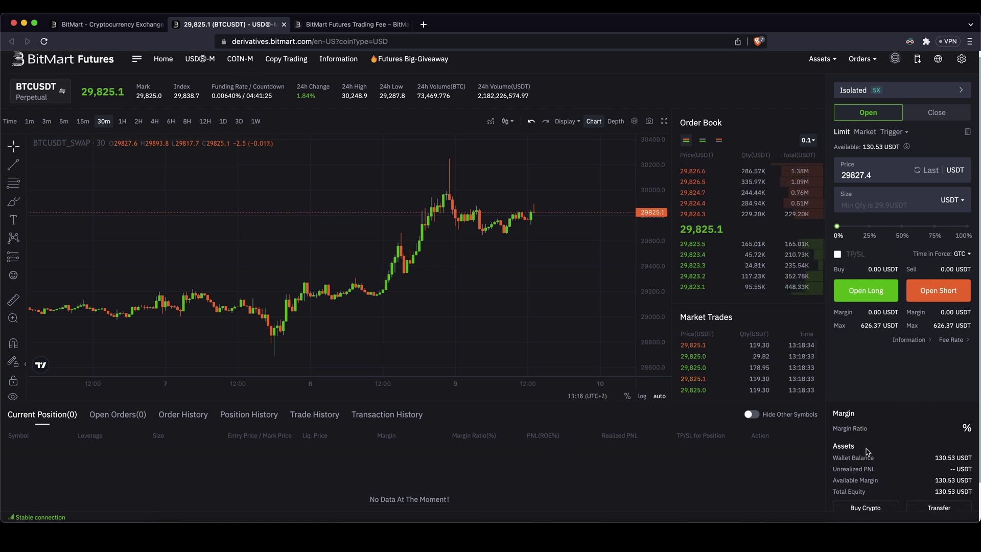
{"action": "double_click", "coordinate": [863, 431]}
{"action": "left_click", "coordinate": [868, 431]}
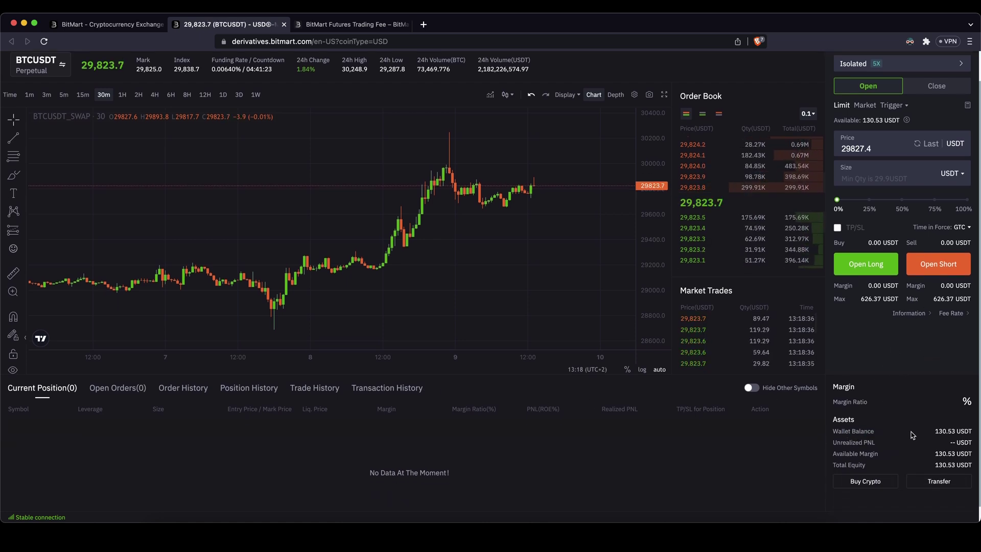
{"action": "left_click", "coordinate": [938, 481]}
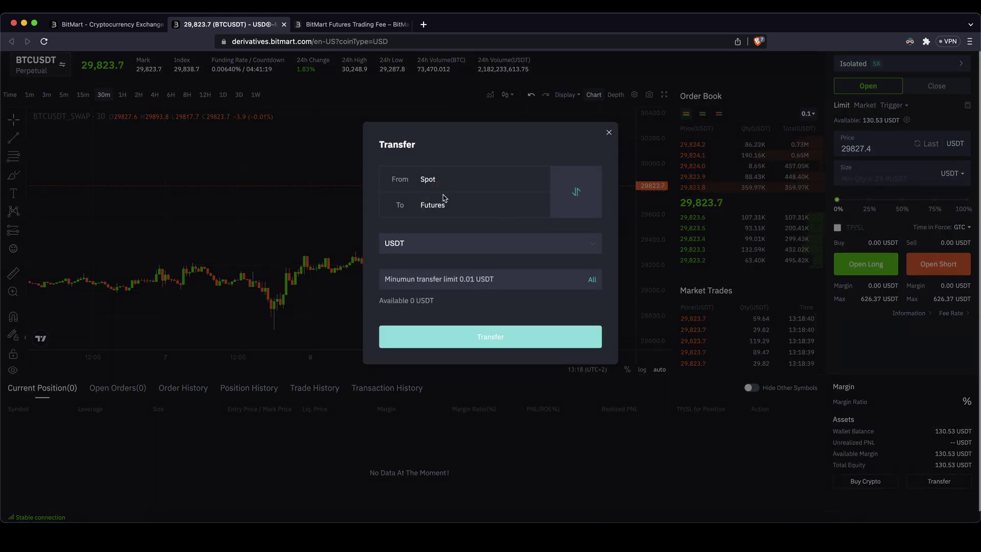
{"action": "left_click", "coordinate": [608, 132]}
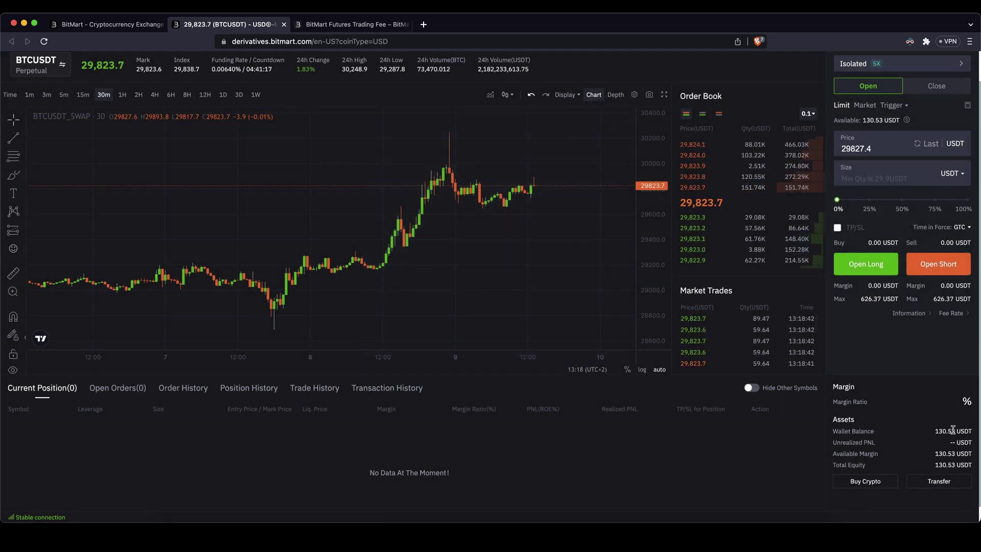
{"action": "scroll", "coordinate": [920, 403], "scroll_direction": "up", "scroll_amount": 2}
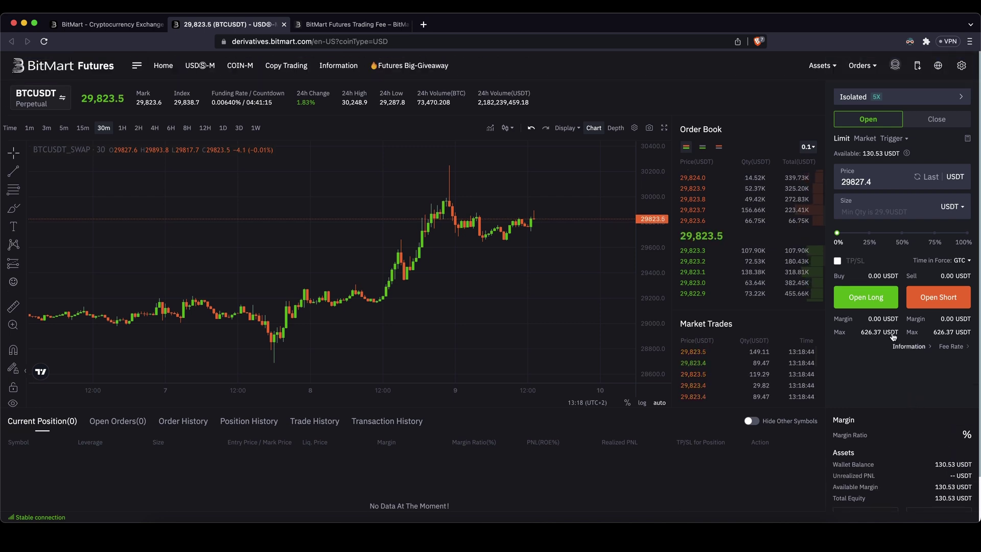
{"action": "mouse_move", "coordinate": [887, 144]}
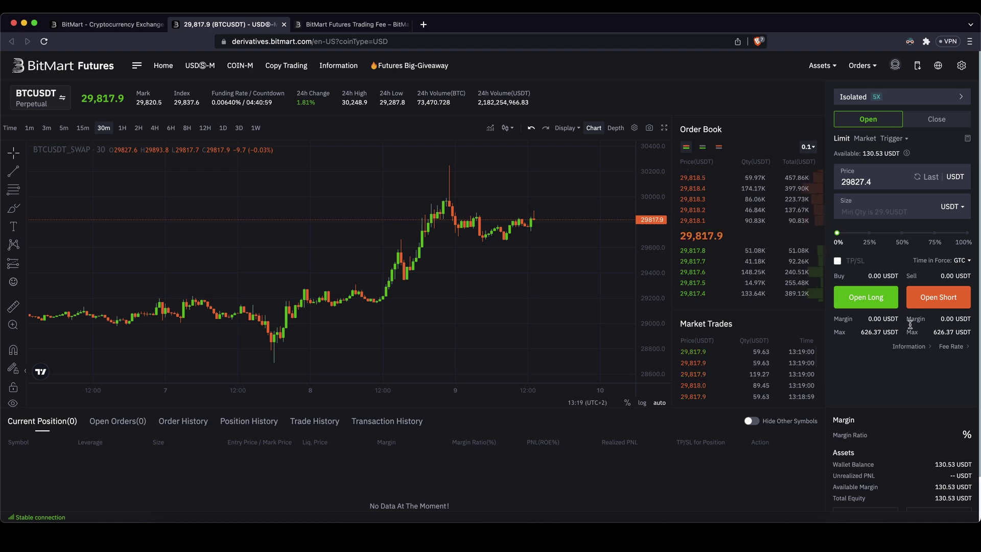
Step: Keep BTCUSDT on Isolated margin at 5X leverage and confirm the setting
{"action": "left_click", "coordinate": [855, 97]}
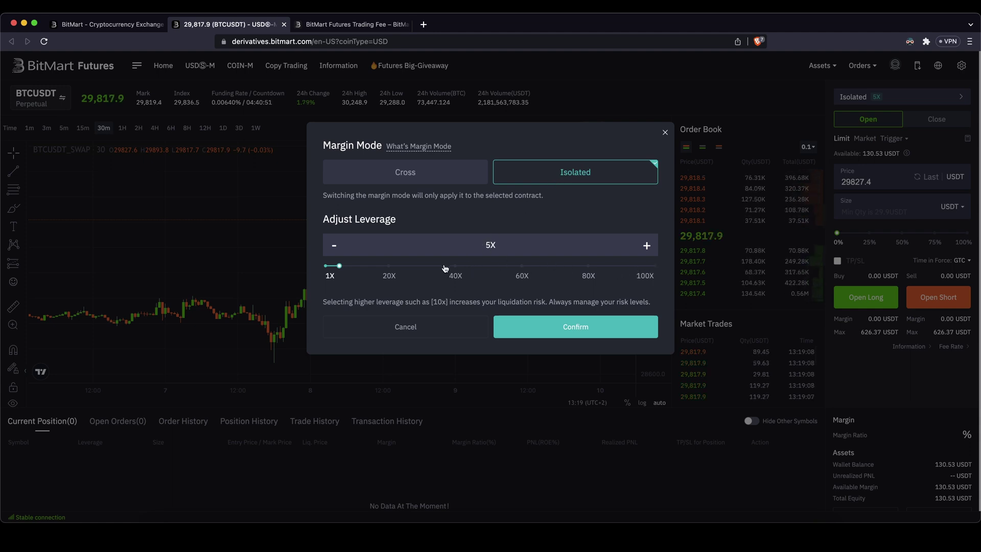
{"action": "mouse_move", "coordinate": [339, 266]}
{"action": "left_mouse_down"}
{"action": "mouse_move", "coordinate": [636, 266]}
{"action": "mouse_move", "coordinate": [341, 267]}
{"action": "left_mouse_up"}
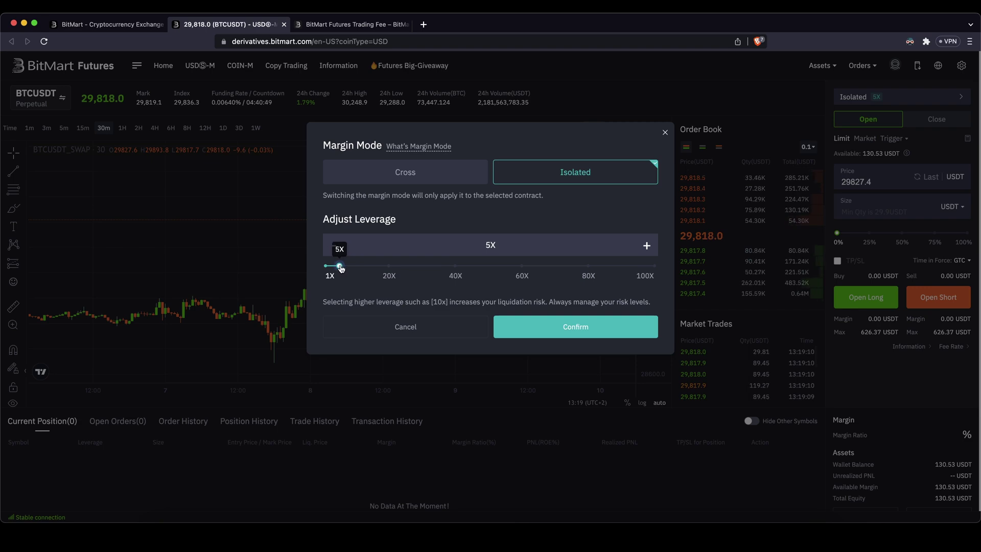
{"action": "left_click", "coordinate": [566, 328]}
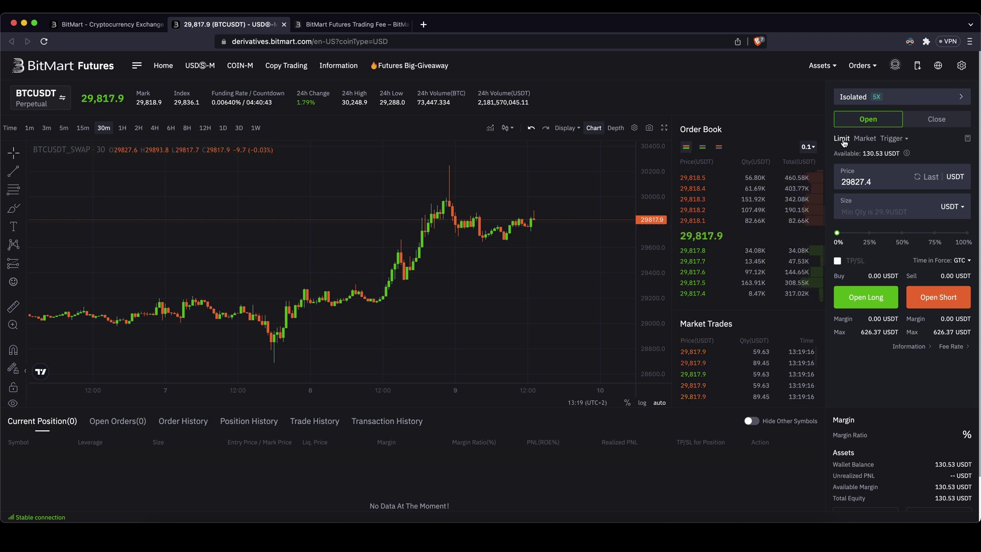
Step: Place a 5X limit long on BTCUSDT at 29,600 with the size slider at 100%
{"action": "left_click_drag", "start_coordinate": [872, 182], "coordinate": [836, 177]}
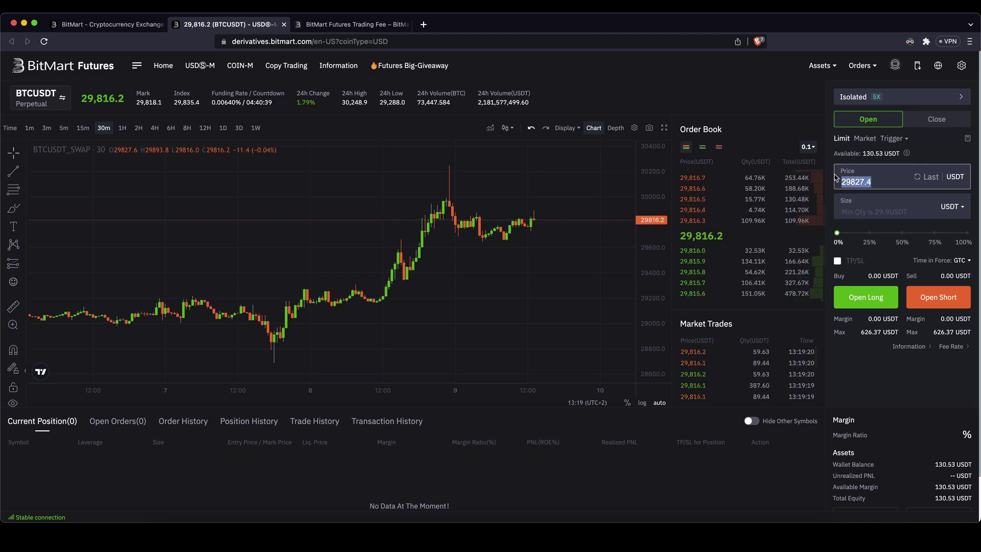
{"action": "key", "text": "BackSpace"}
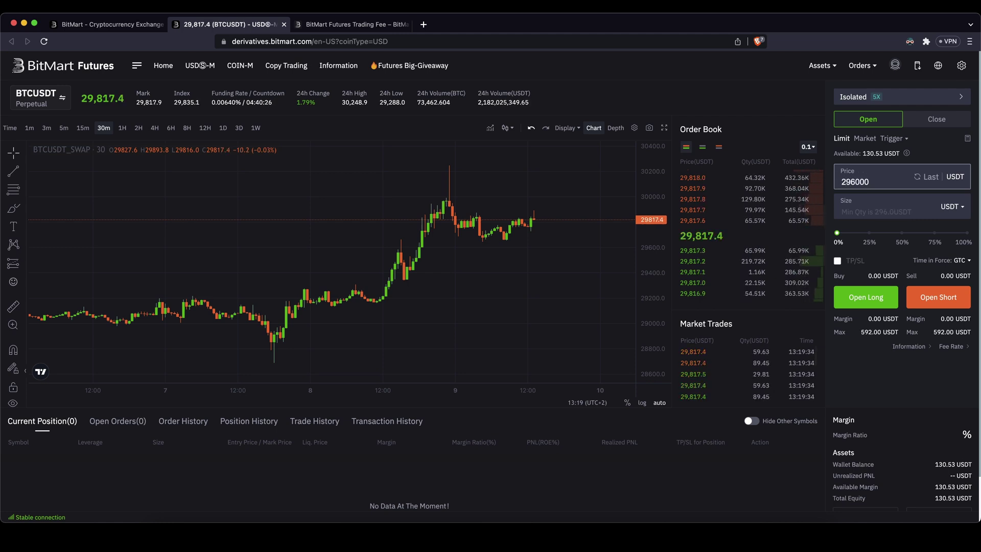
{"action": "left_click", "coordinate": [865, 212]}
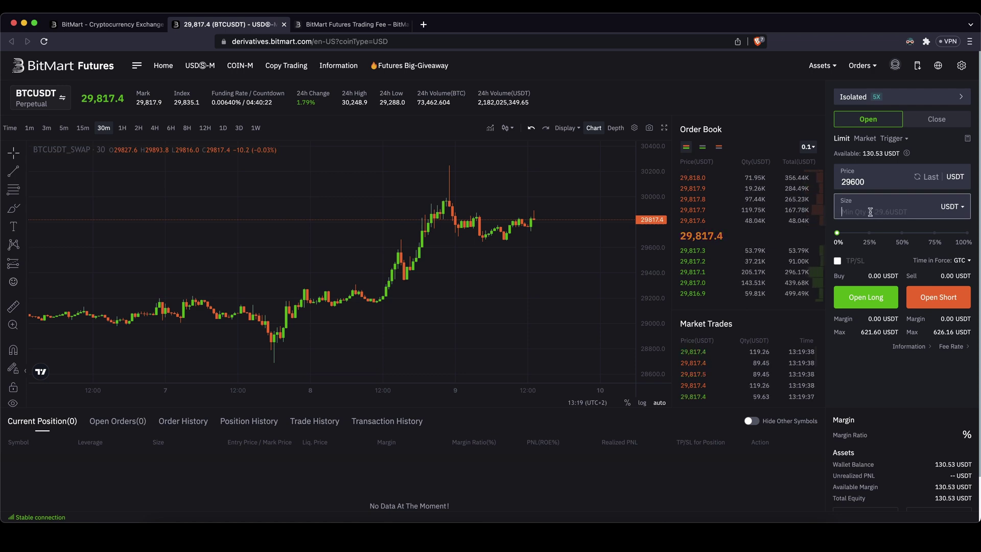
{"action": "type", "text": "5000"}
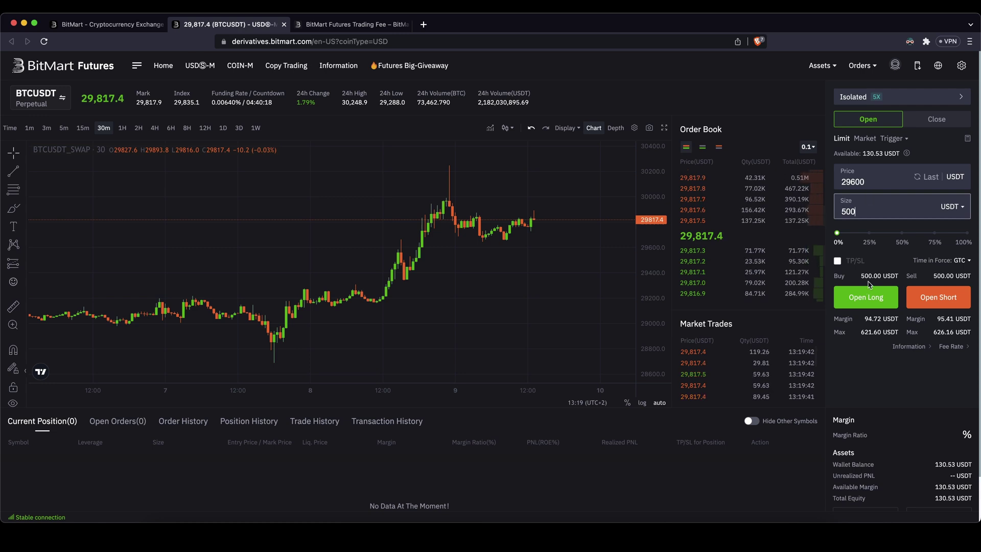
{"action": "left_click_drag", "start_coordinate": [861, 276], "coordinate": [886, 275]}
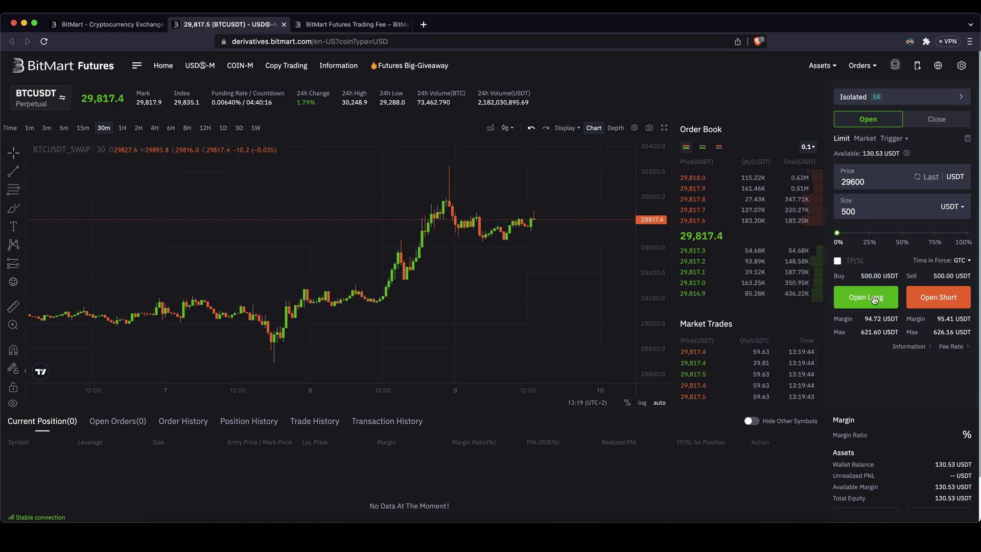
{"action": "left_click_drag", "start_coordinate": [864, 315], "coordinate": [894, 318]}
{"action": "left_click", "coordinate": [892, 317]}
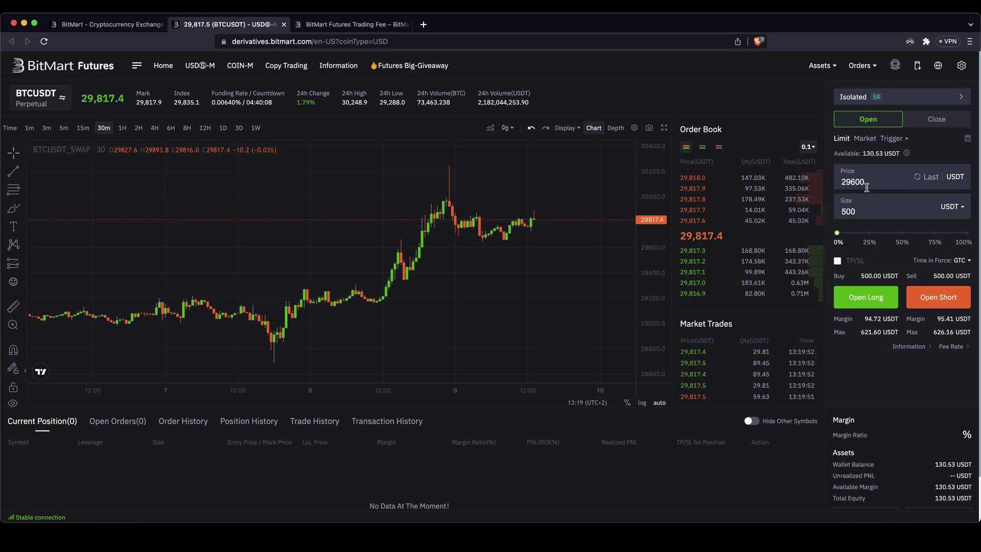
{"action": "left_click_drag", "start_coordinate": [839, 235], "coordinate": [967, 234]}
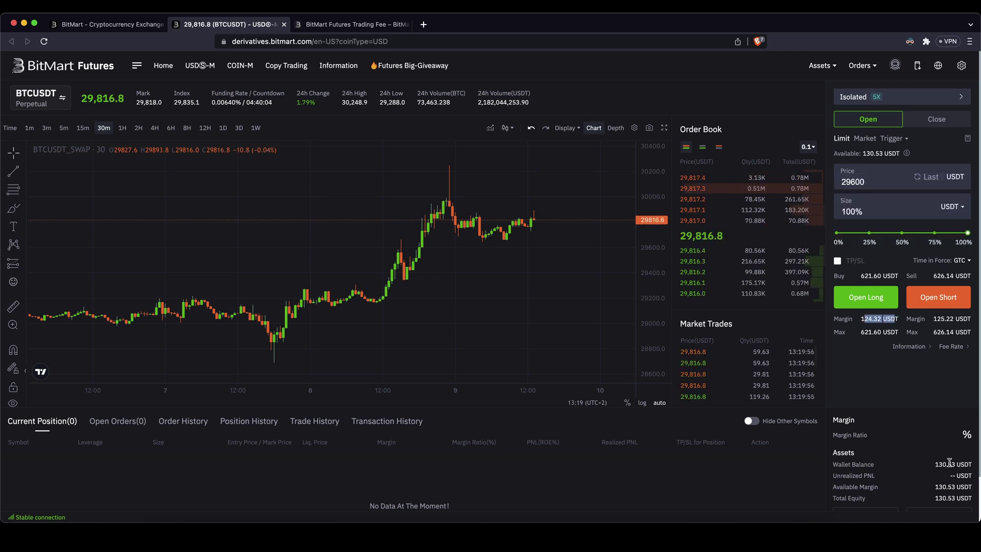
{"action": "left_click_drag", "start_coordinate": [868, 319], "coordinate": [899, 319]}
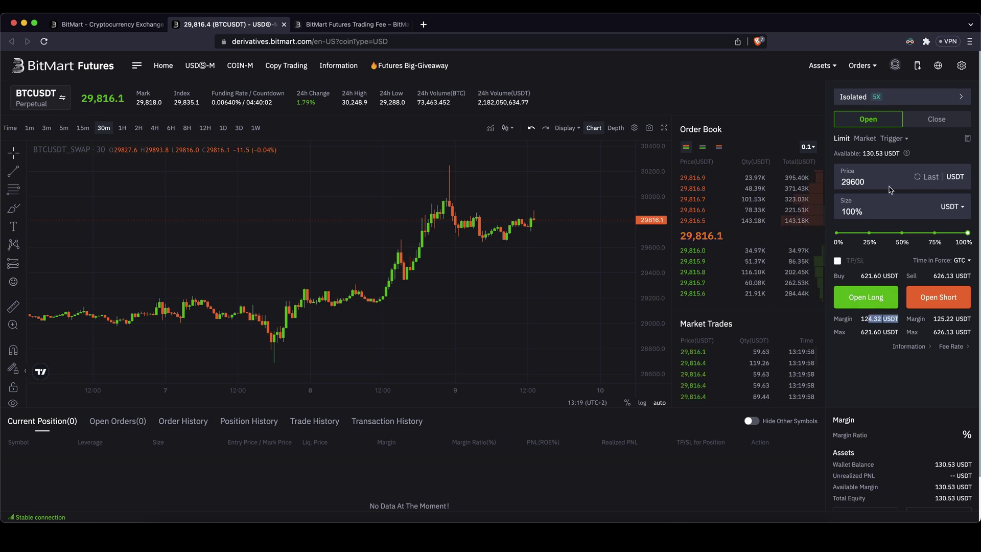
{"action": "left_click", "coordinate": [865, 274]}
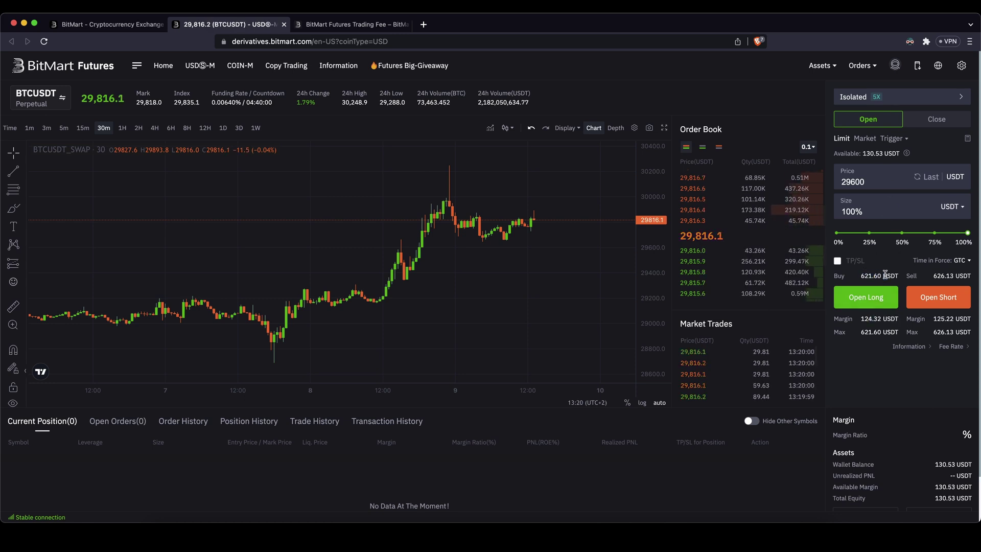
{"action": "left_click", "coordinate": [863, 307]}
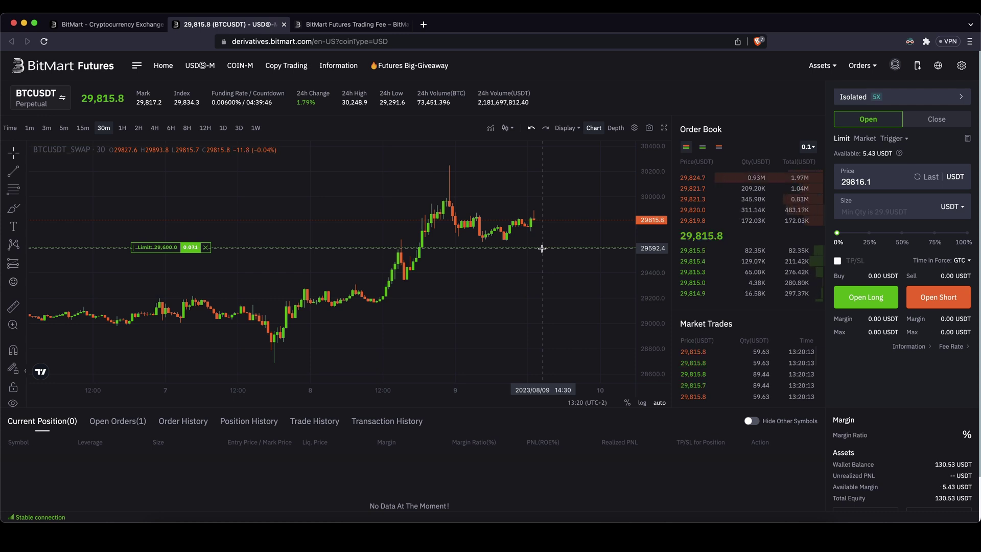
Step: Cancel the pending 29,600 limit order and return to the current positions list
{"action": "left_click", "coordinate": [96, 422]}
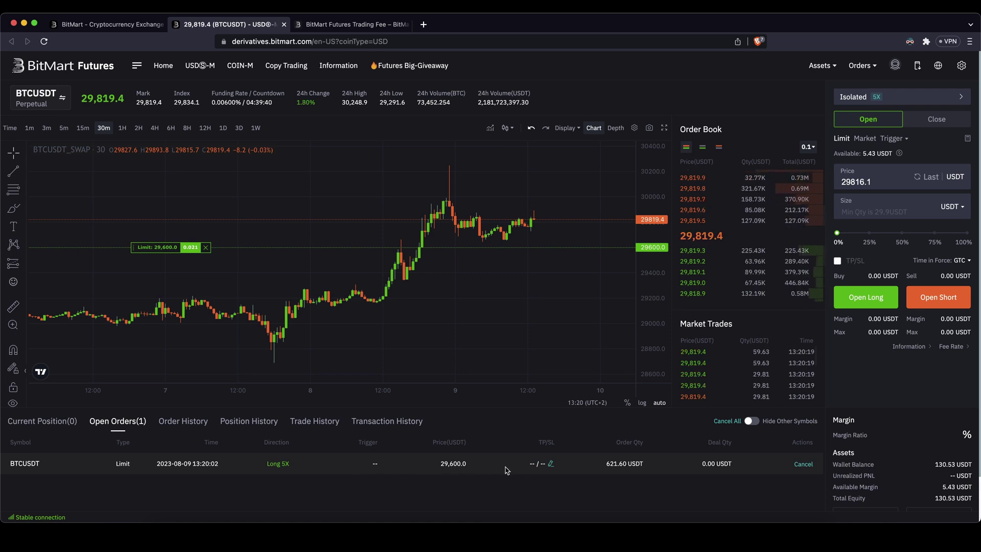
{"action": "left_click", "coordinate": [800, 464]}
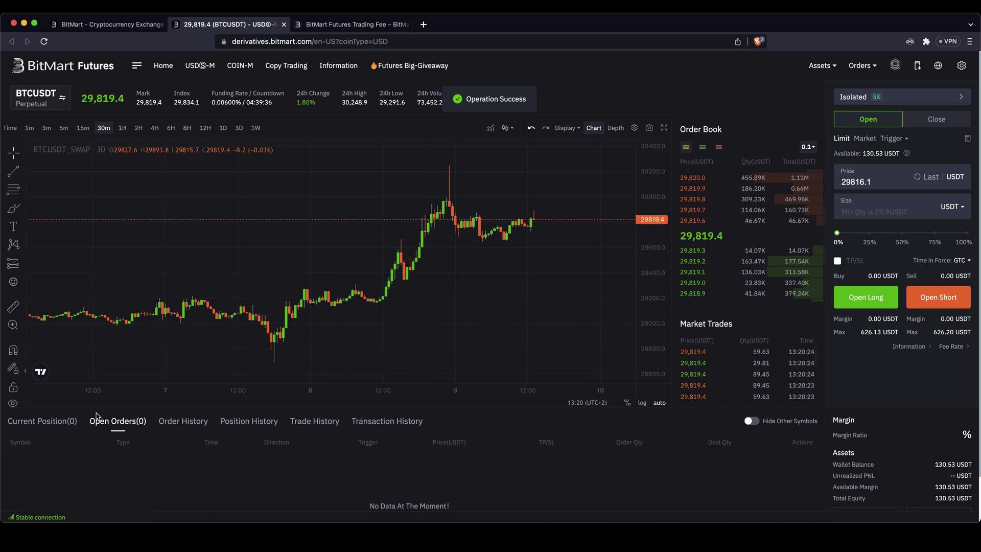
{"action": "left_click", "coordinate": [17, 422]}
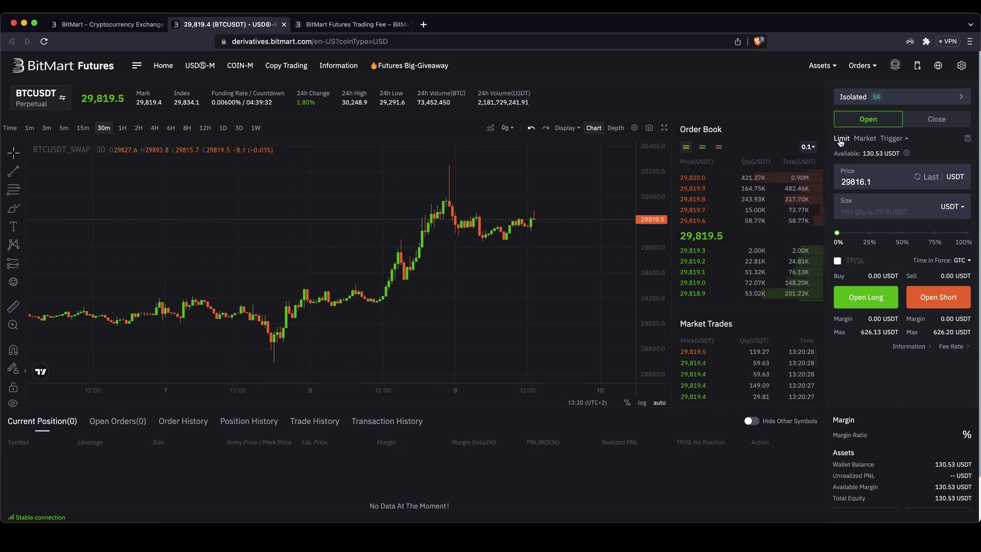
Step: Switch to a 500 USDT market order and set its take profit at 31000
{"action": "left_click", "coordinate": [869, 139]}
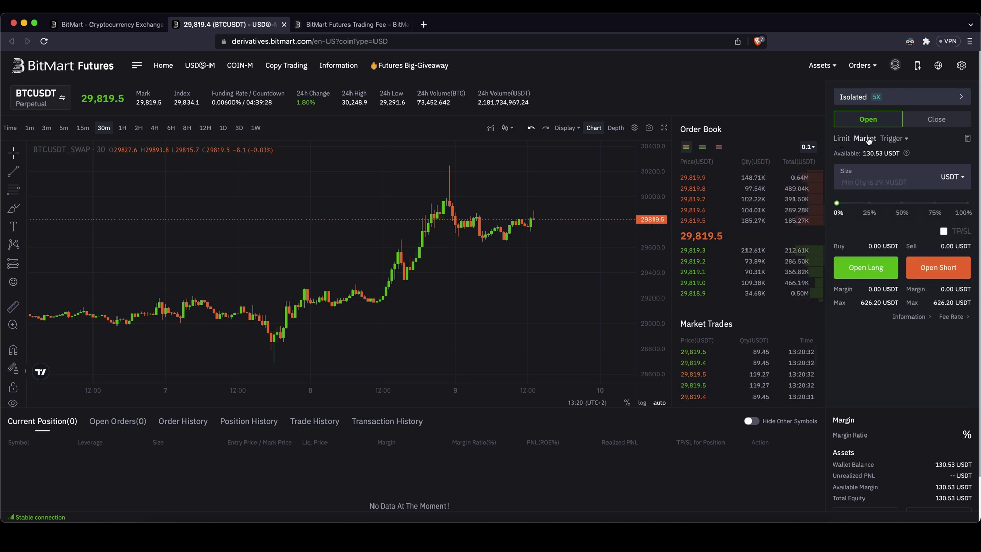
{"action": "left_click", "coordinate": [865, 184]}
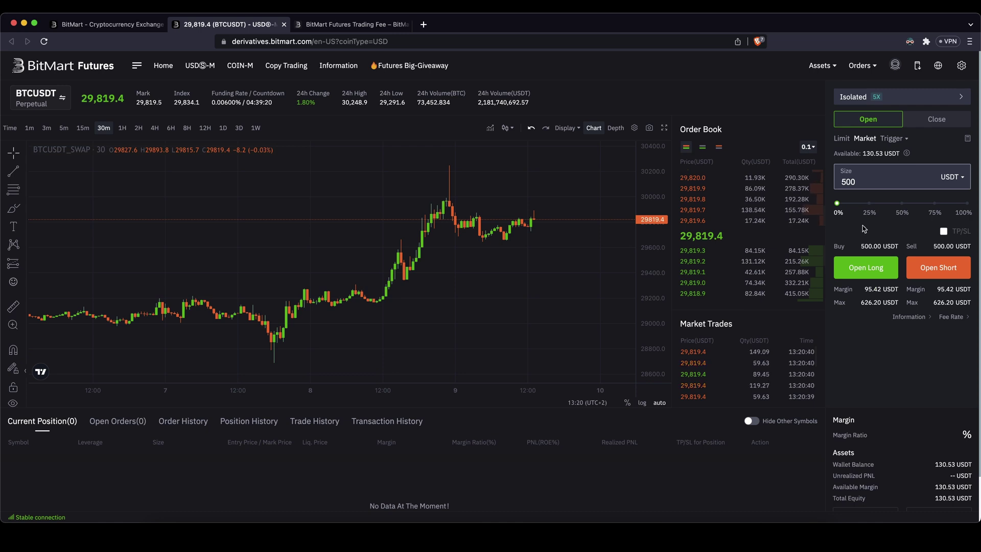
{"action": "left_click", "coordinate": [866, 249]}
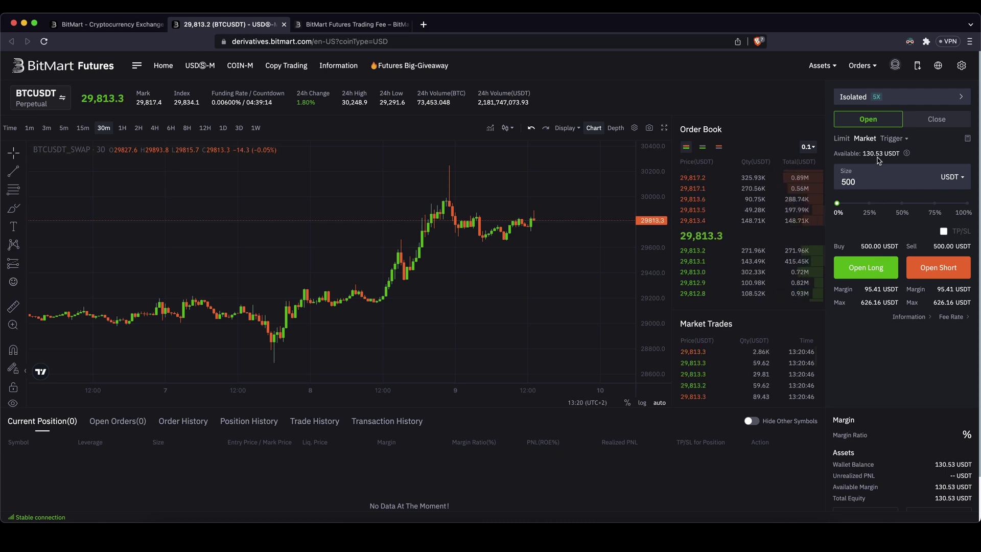
{"action": "left_click", "coordinate": [943, 232]}
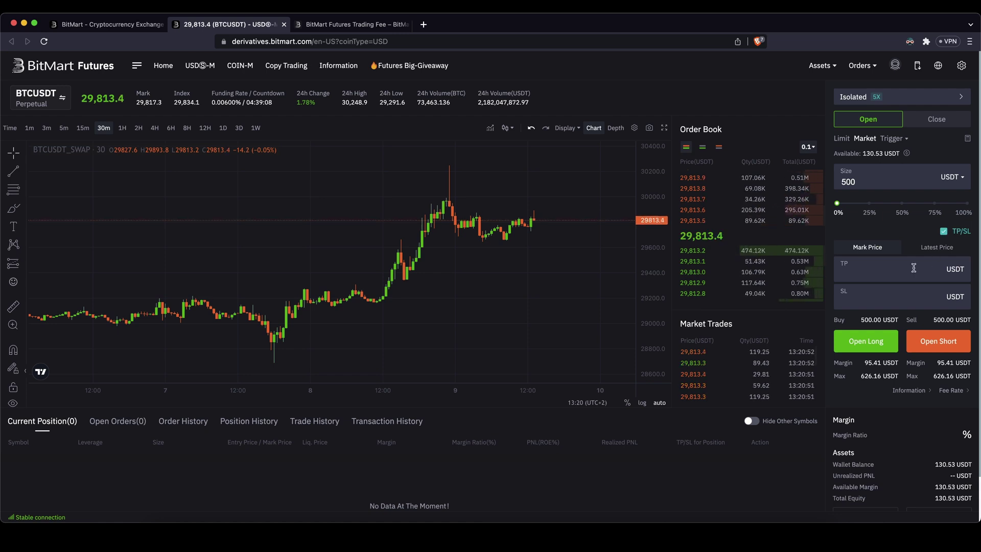
{"action": "left_click", "coordinate": [884, 271]}
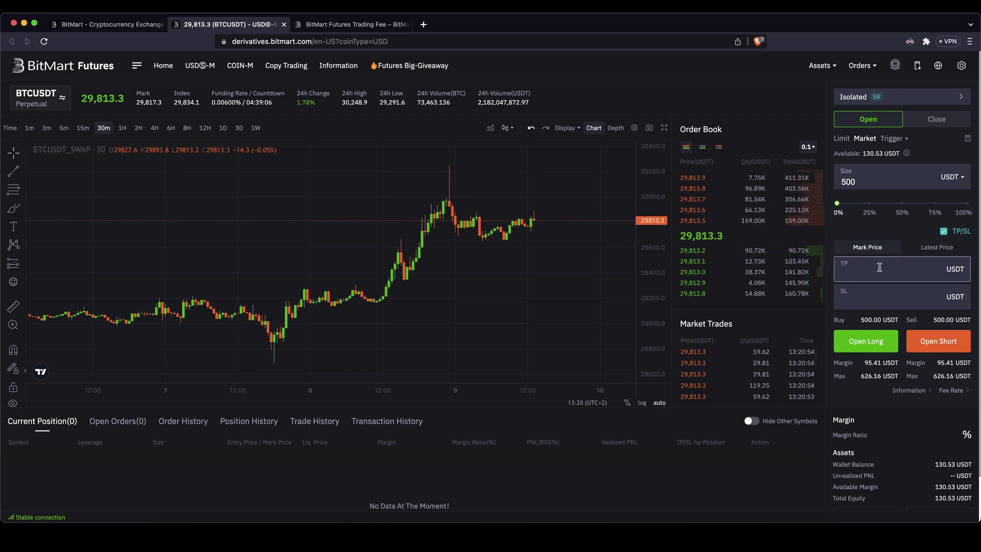
{"action": "type", "text": "3"}
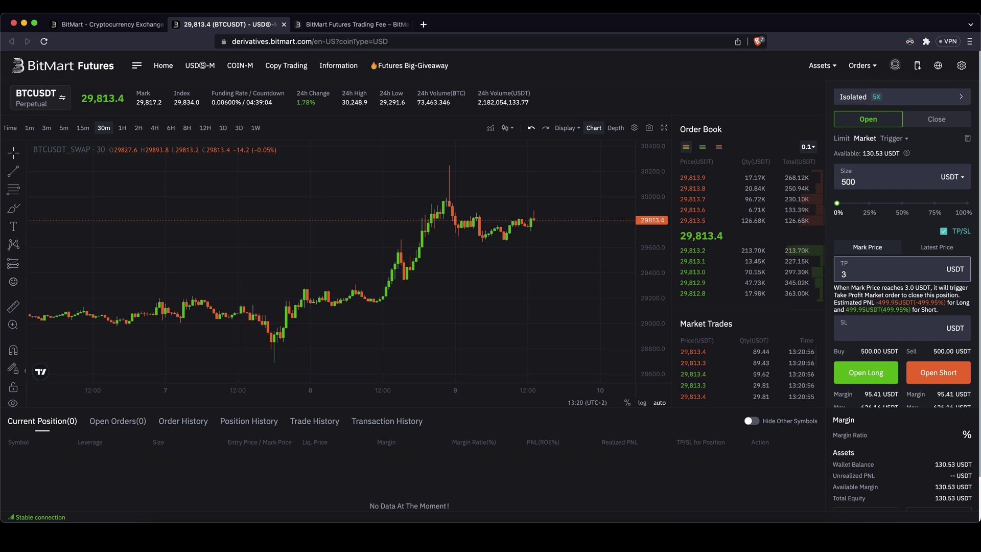
{"action": "type", "text": "1000"}
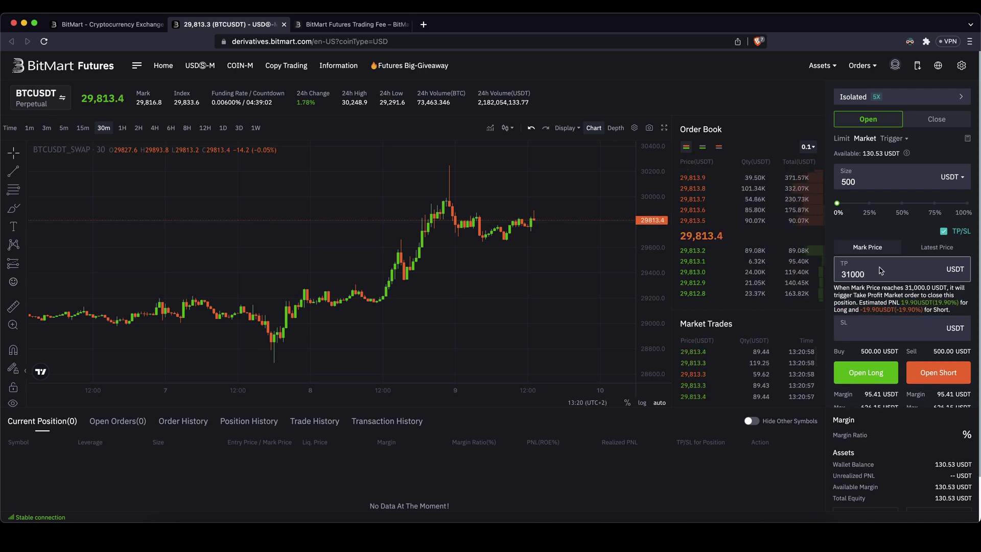
{"action": "left_click_drag", "start_coordinate": [902, 303], "coordinate": [938, 305]}
{"action": "left_click", "coordinate": [938, 304]}
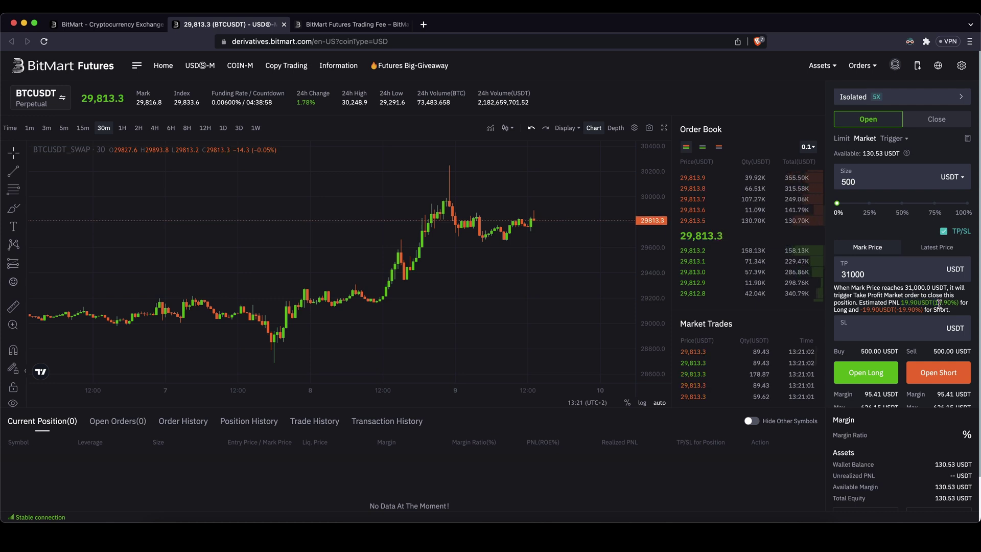
Step: Set the stop loss at 29500 and open the market long
{"action": "left_click", "coordinate": [846, 327]}
{"action": "type", "text": "2"}
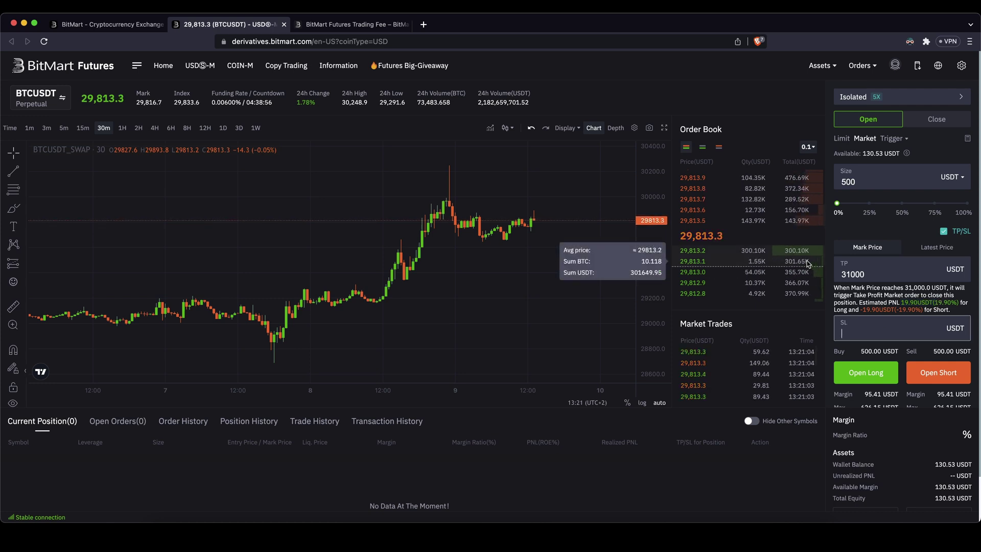
{"action": "type", "text": "9500"}
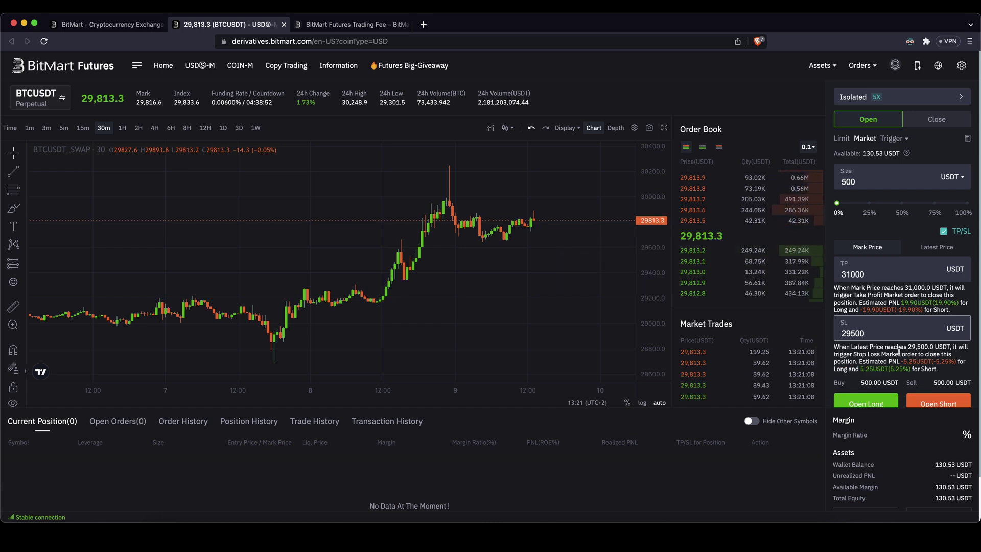
{"action": "left_click_drag", "start_coordinate": [901, 361], "coordinate": [935, 362]}
{"action": "left_click", "coordinate": [935, 361]}
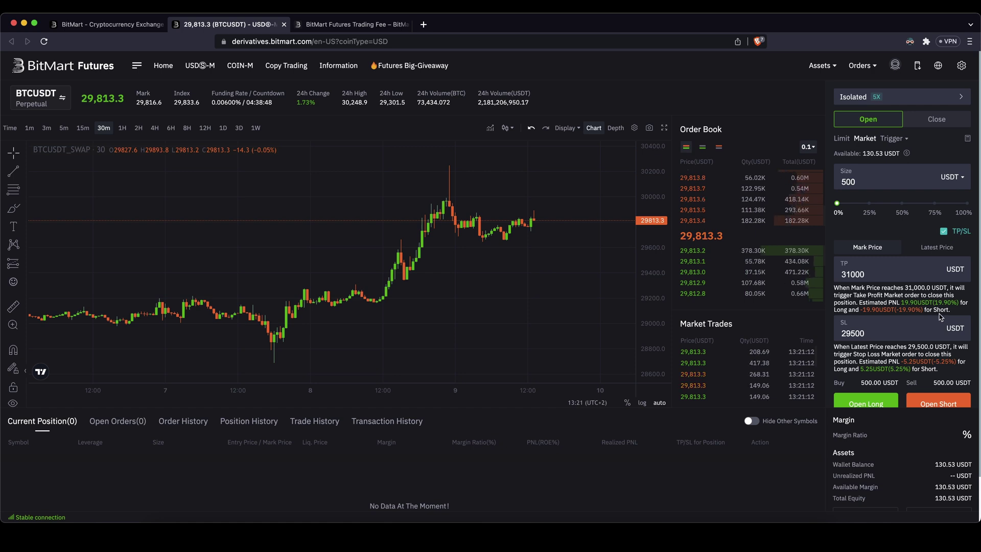
{"action": "scroll", "coordinate": [876, 368], "scroll_direction": "down", "scroll_amount": 1}
{"action": "left_click", "coordinate": [869, 361]}
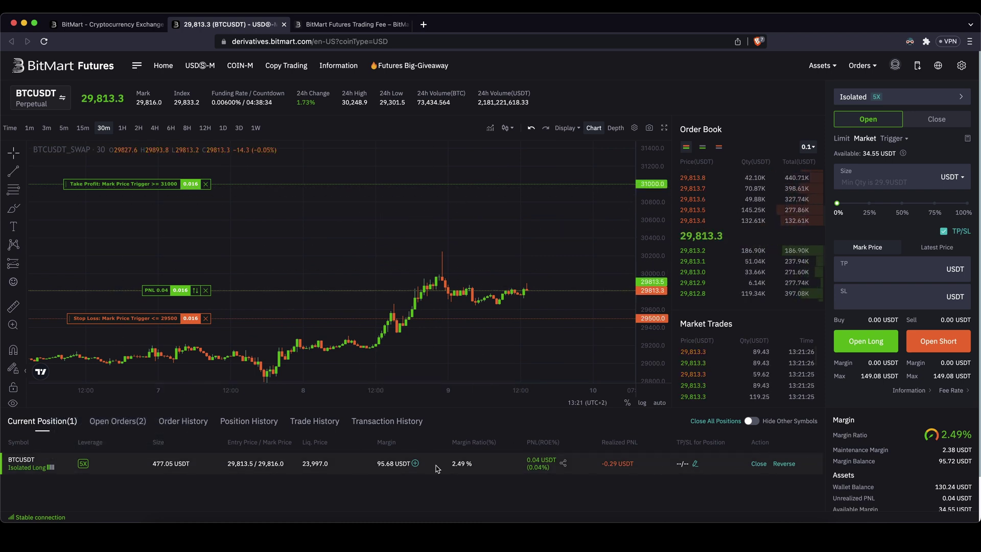
{"action": "double_click", "coordinate": [39, 467]}
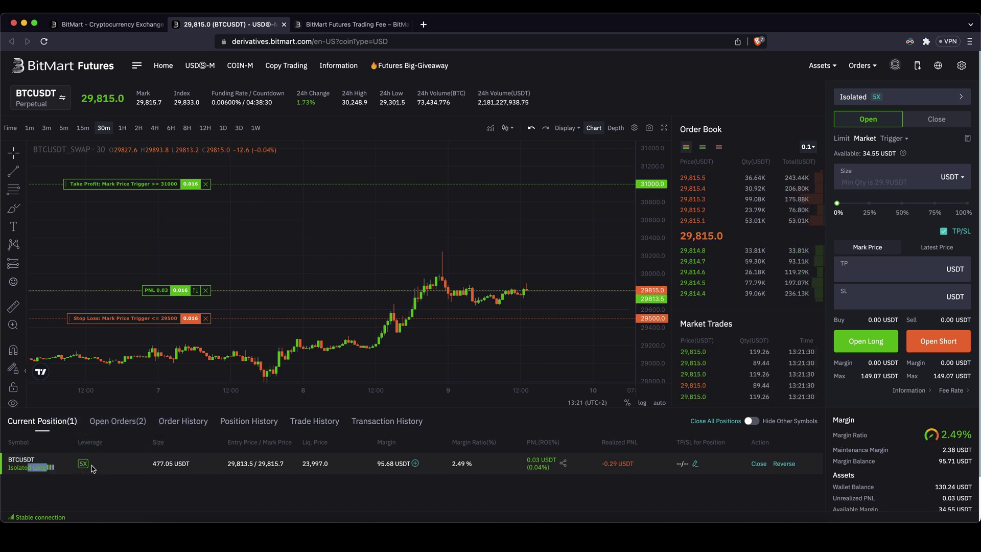
{"action": "left_click_drag", "start_coordinate": [153, 466], "coordinate": [331, 467]}
{"action": "left_click", "coordinate": [237, 467]}
{"action": "left_click", "coordinate": [257, 466]}
{"action": "left_click", "coordinate": [302, 463]}
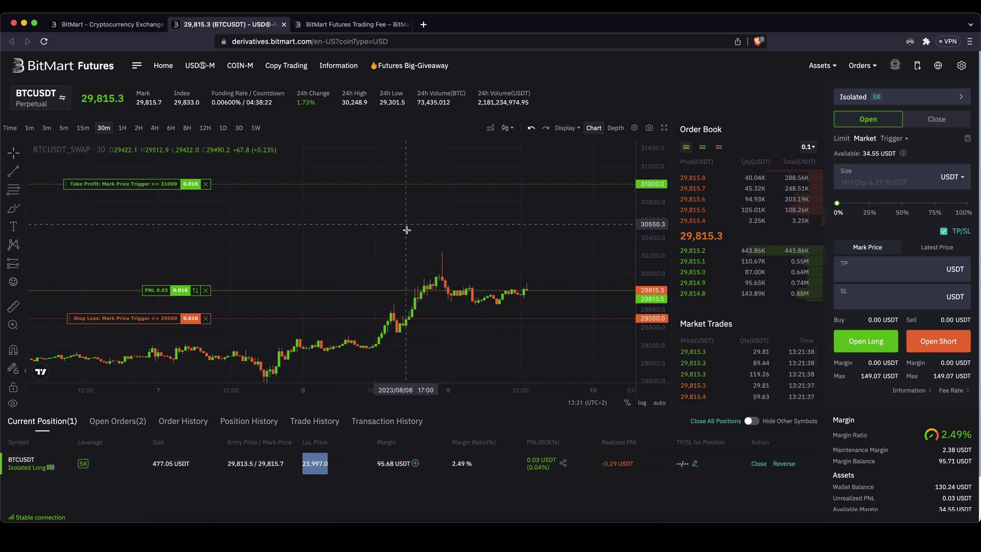
{"action": "left_click_drag", "start_coordinate": [405, 227], "coordinate": [414, 179]}
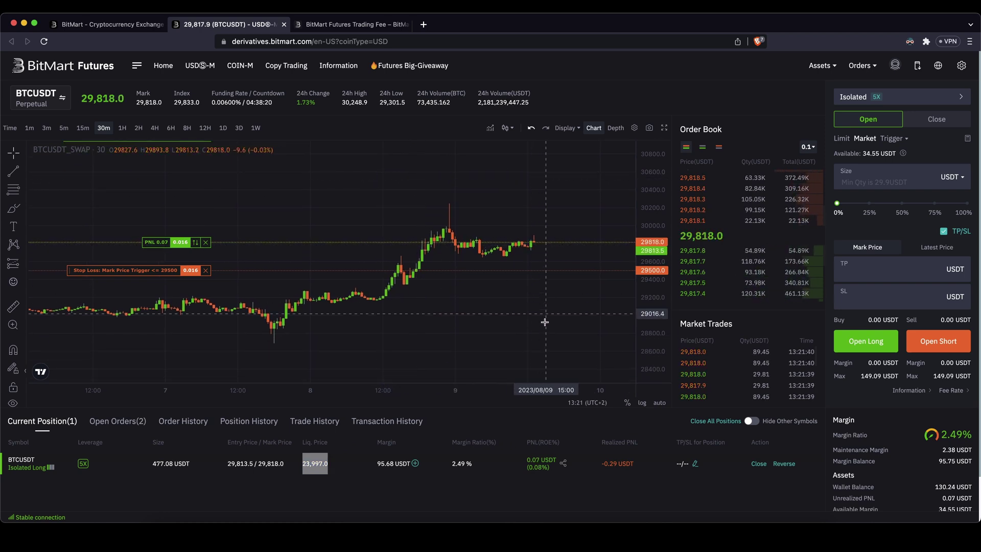
{"action": "left_click", "coordinate": [357, 465]}
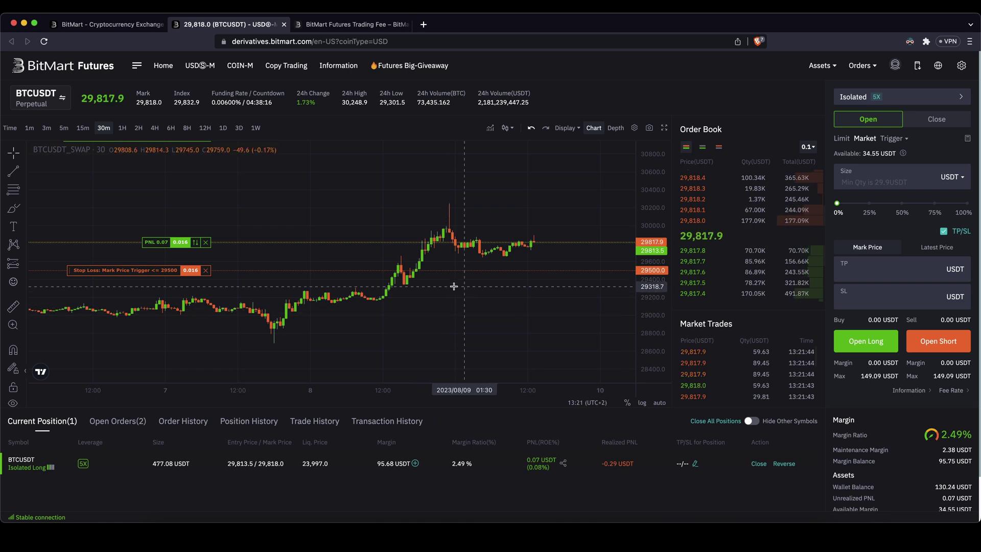
{"action": "left_click_drag", "start_coordinate": [368, 464], "coordinate": [407, 458]}
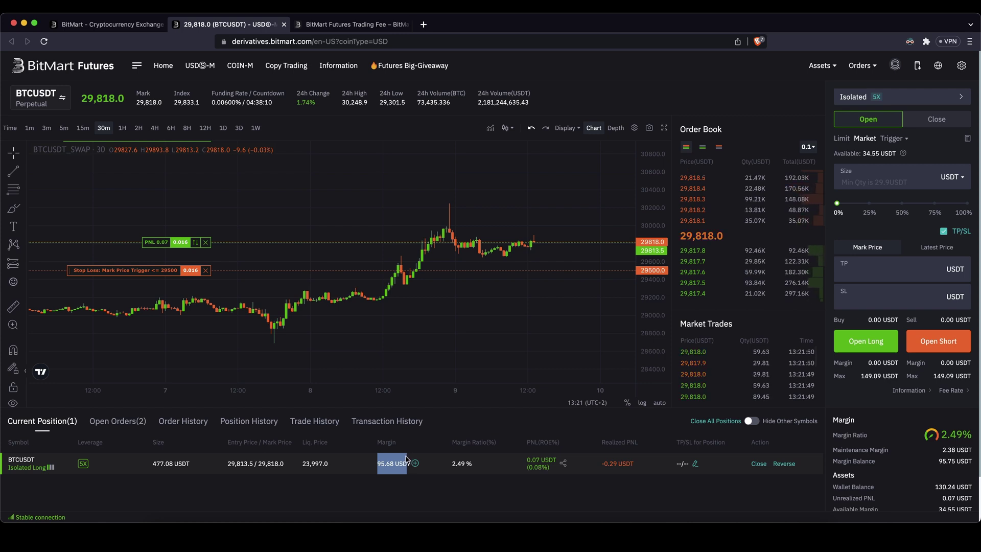
{"action": "left_click", "coordinate": [527, 461]}
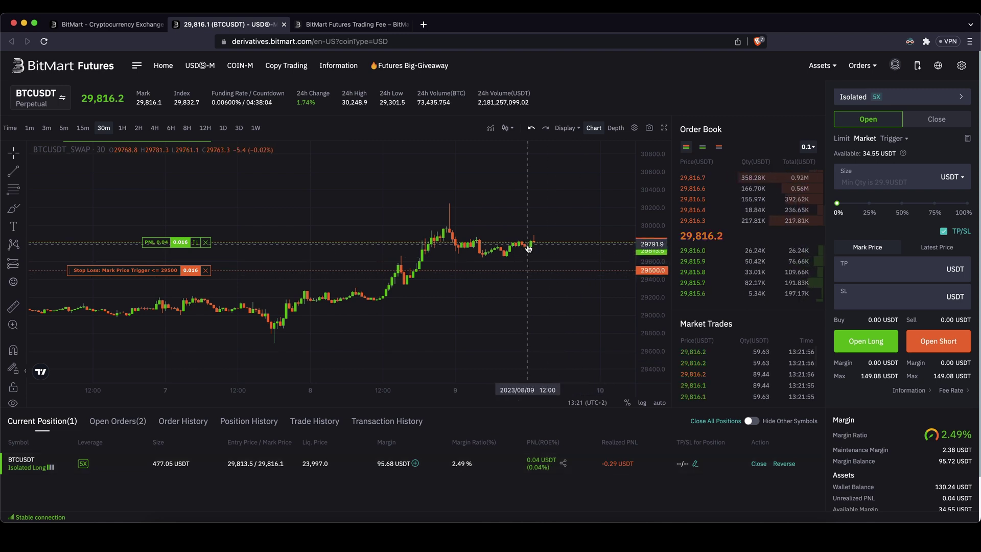
{"action": "scroll", "coordinate": [526, 249], "scroll_direction": "up", "scroll_amount": 5}
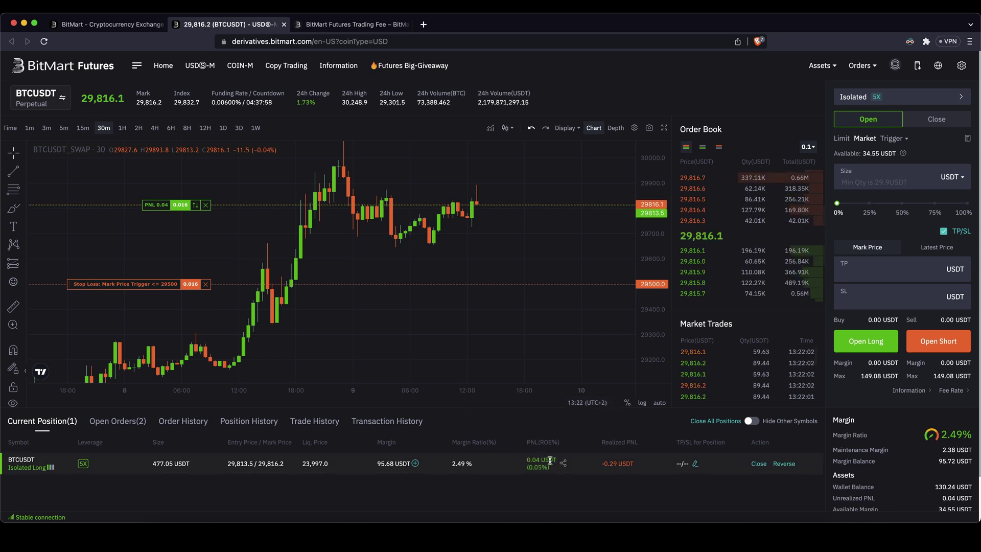
Step: Cancel the long's pending stop-loss and take-profit orders, leaving the position TP/SL unchanged
{"action": "left_click", "coordinate": [695, 464]}
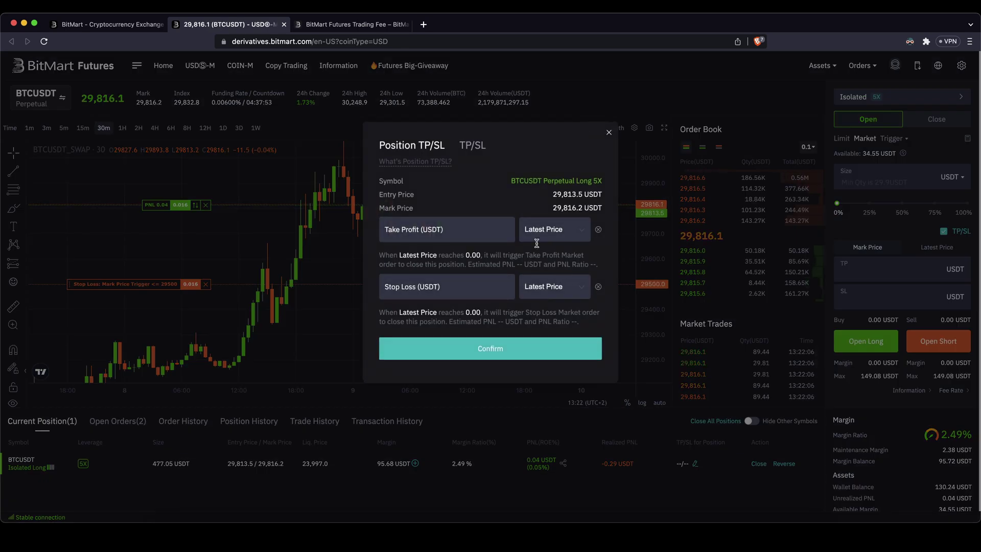
{"action": "left_click", "coordinate": [608, 133]}
{"action": "left_click", "coordinate": [118, 421]}
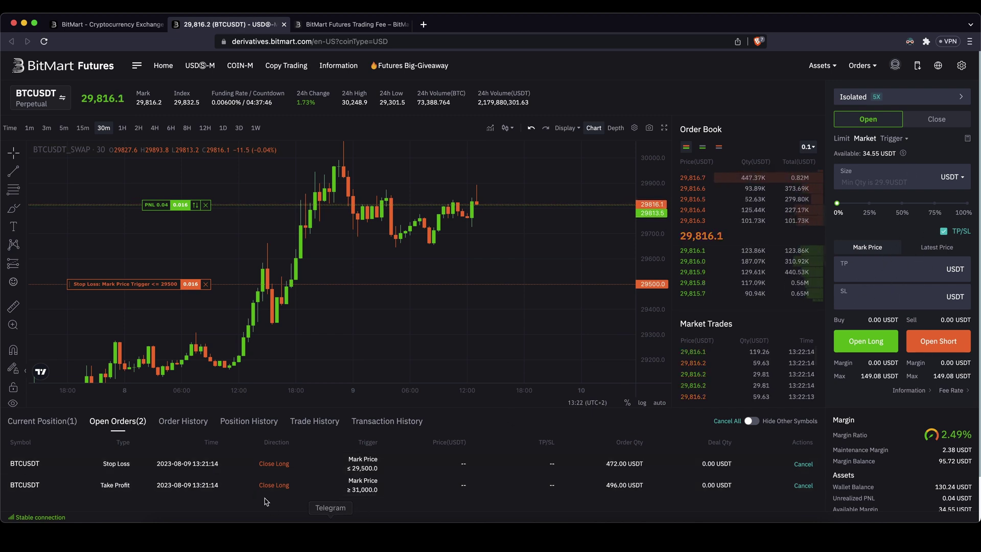
{"action": "left_click_drag", "start_coordinate": [263, 462], "coordinate": [280, 487]}
{"action": "scroll", "coordinate": [520, 245], "scroll_direction": "right", "scroll_amount": 10}
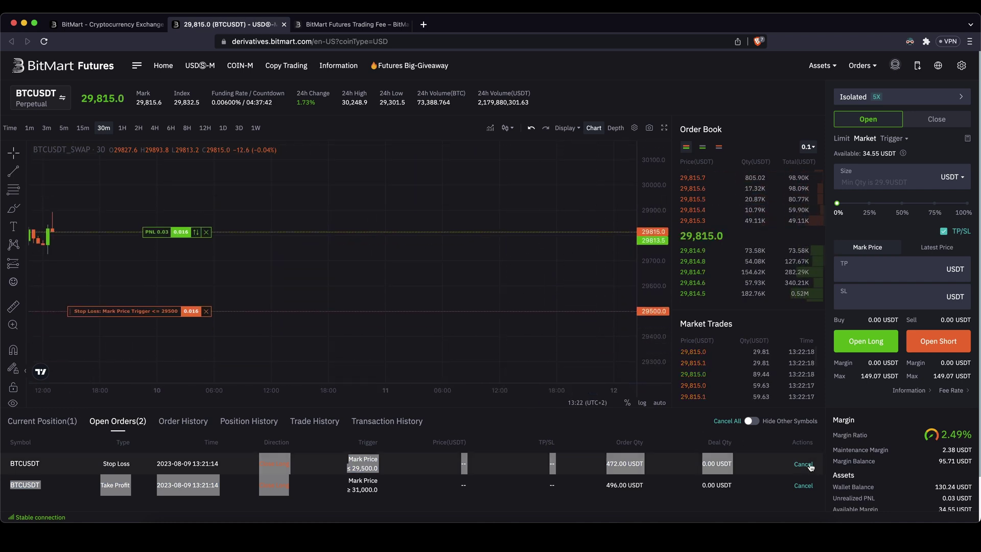
{"action": "left_click", "coordinate": [792, 463]}
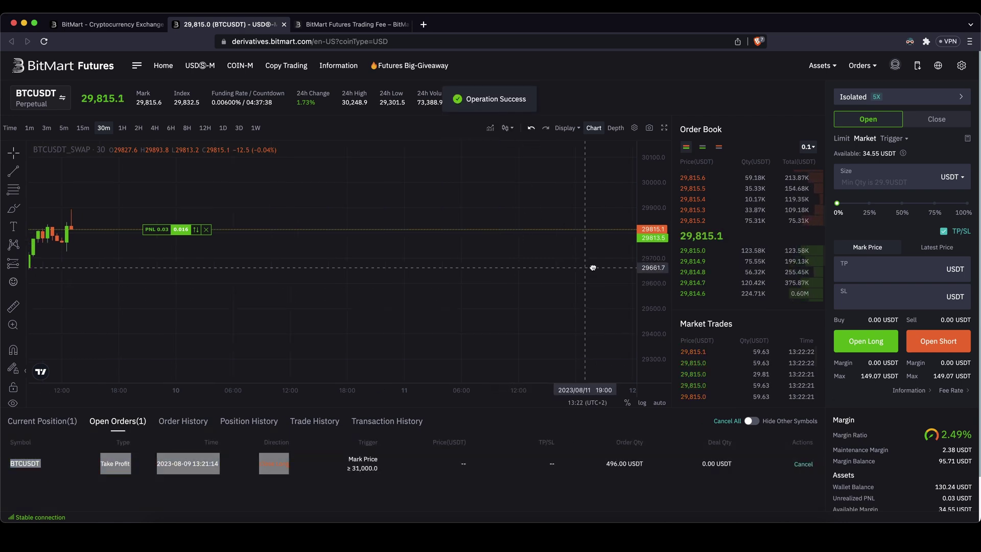
{"action": "scroll", "coordinate": [381, 221], "scroll_direction": "left", "scroll_amount": 10}
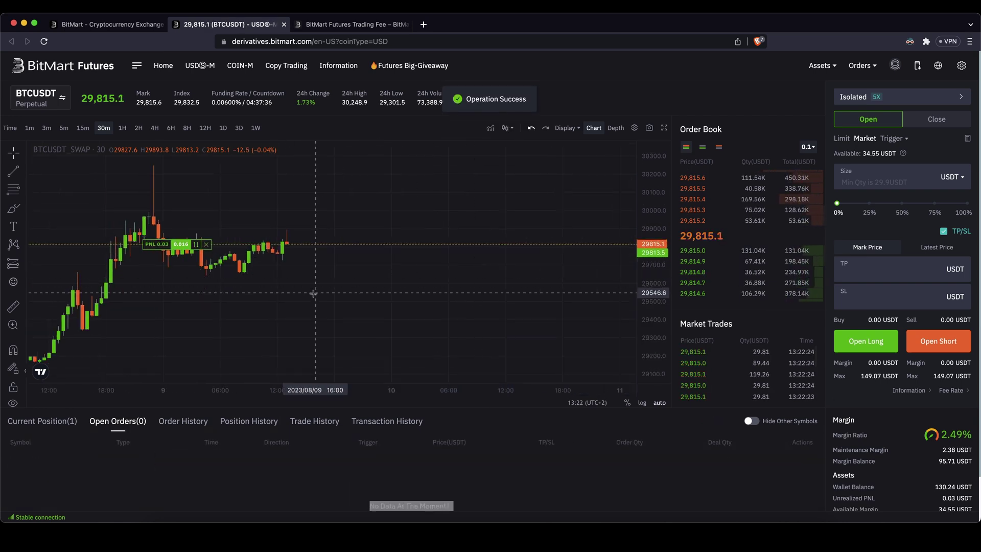
{"action": "scroll", "coordinate": [313, 293], "scroll_direction": "left", "scroll_amount": 6}
Step: Give the BTCUSDT long a position take profit of 31000 and stop loss of 29000
{"action": "left_click", "coordinate": [72, 421]}
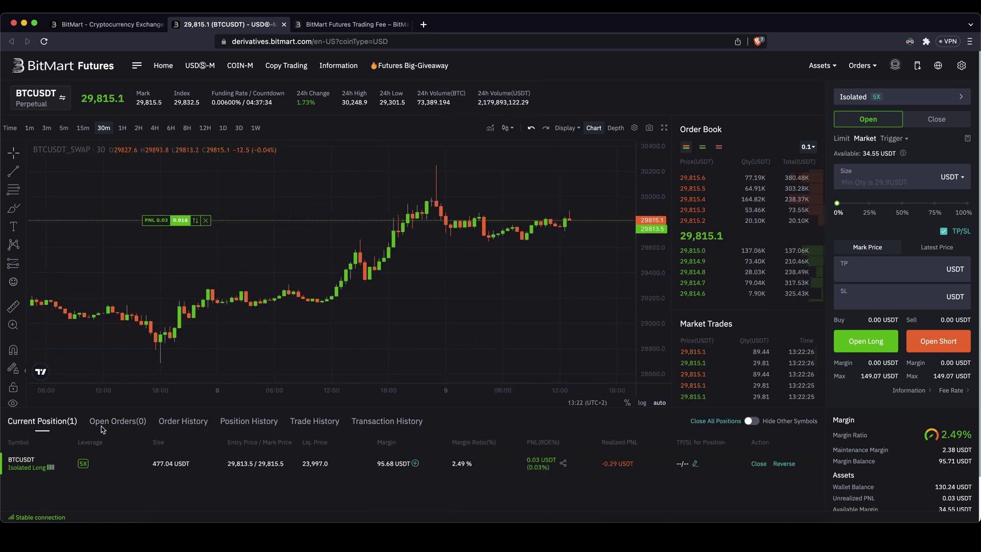
{"action": "left_click", "coordinate": [695, 463]}
{"action": "left_click", "coordinate": [482, 228]}
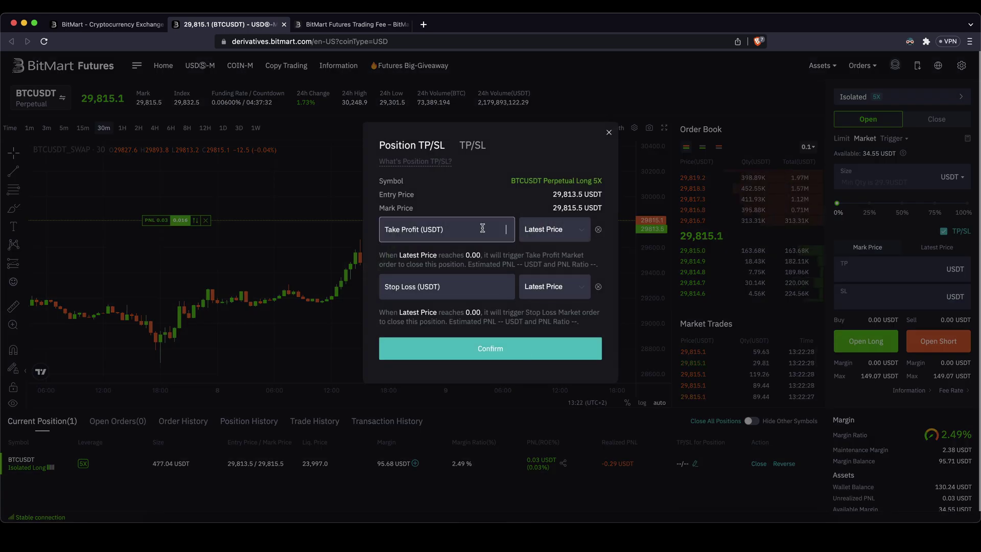
{"action": "type", "text": "31000"}
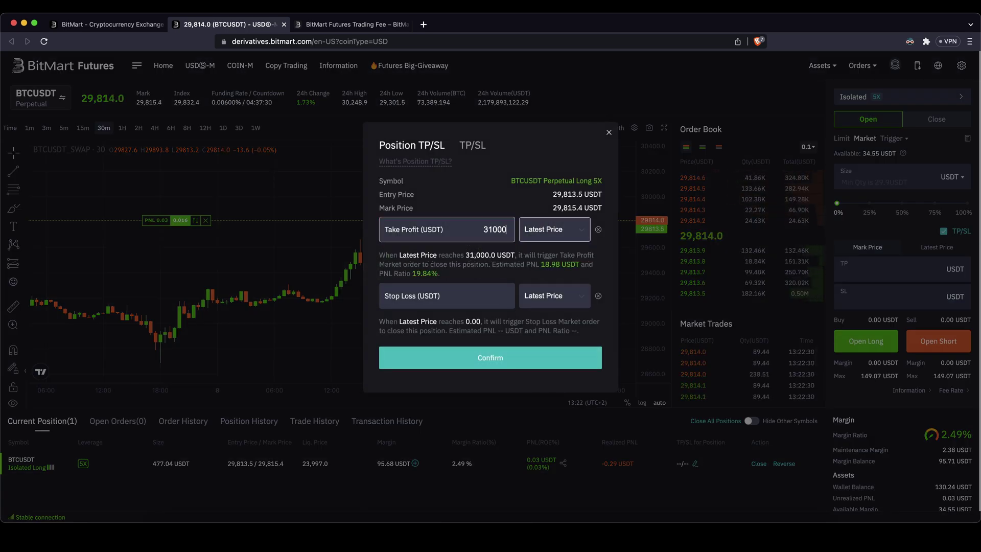
{"action": "left_click", "coordinate": [556, 253]}
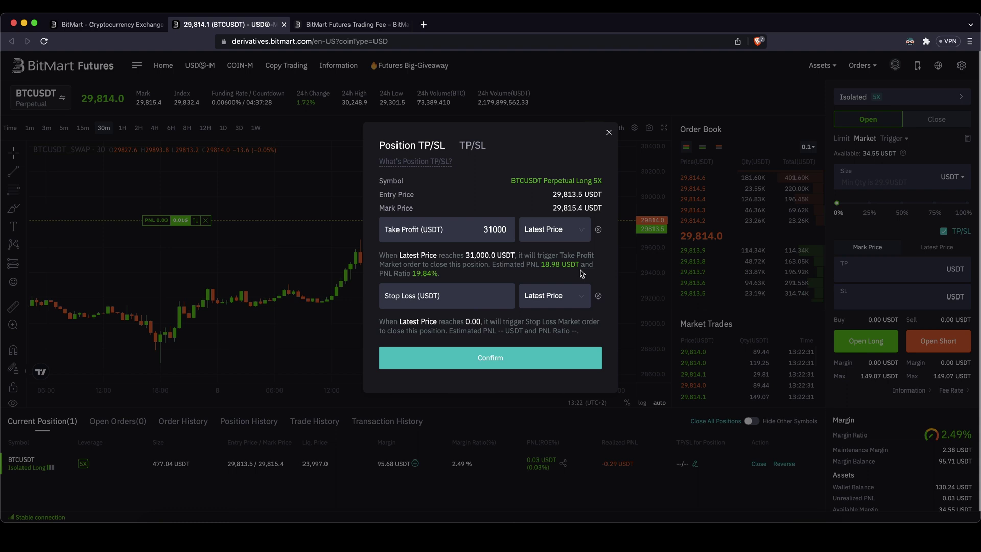
{"action": "left_click", "coordinate": [452, 294]}
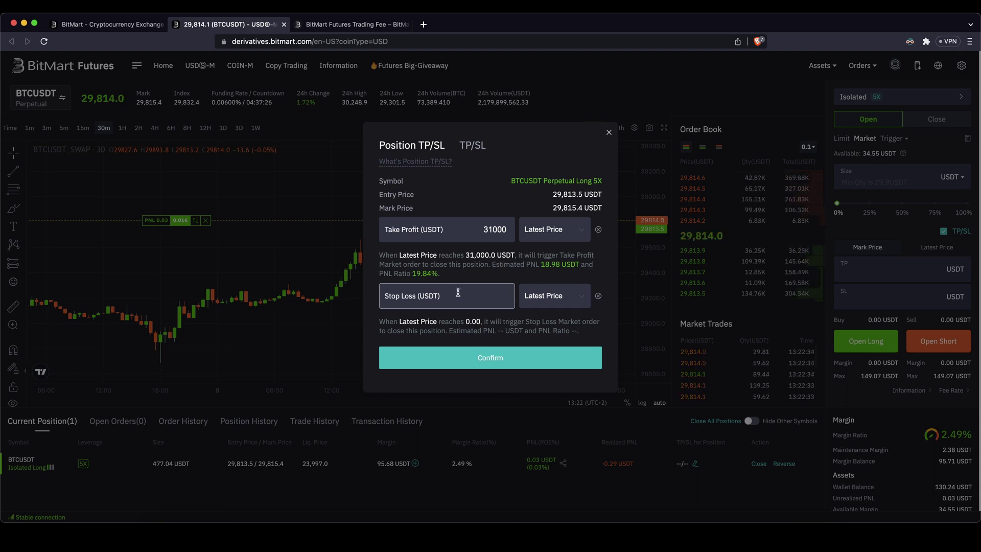
{"action": "type", "text": "2900"}
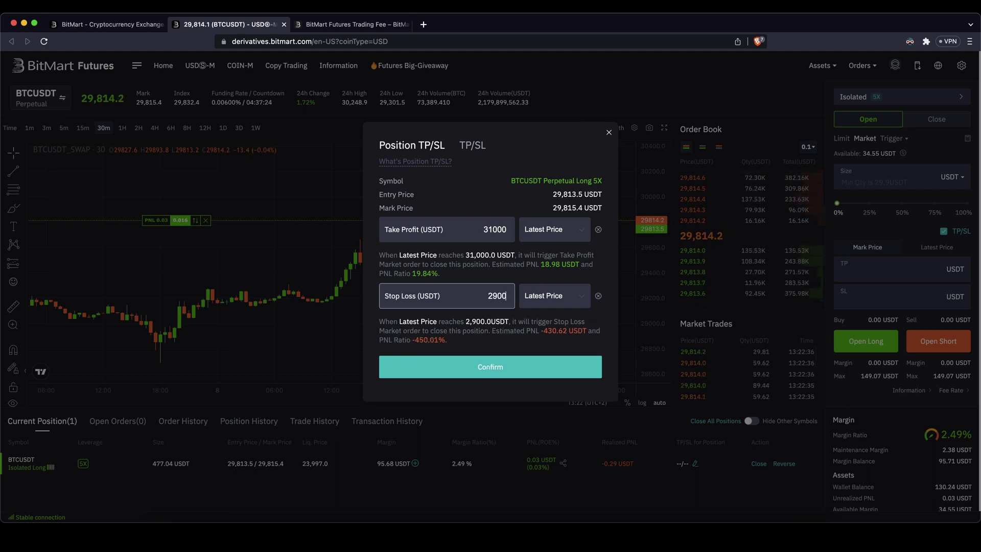
{"action": "type", "text": "0"}
{"action": "left_click", "coordinate": [490, 363]}
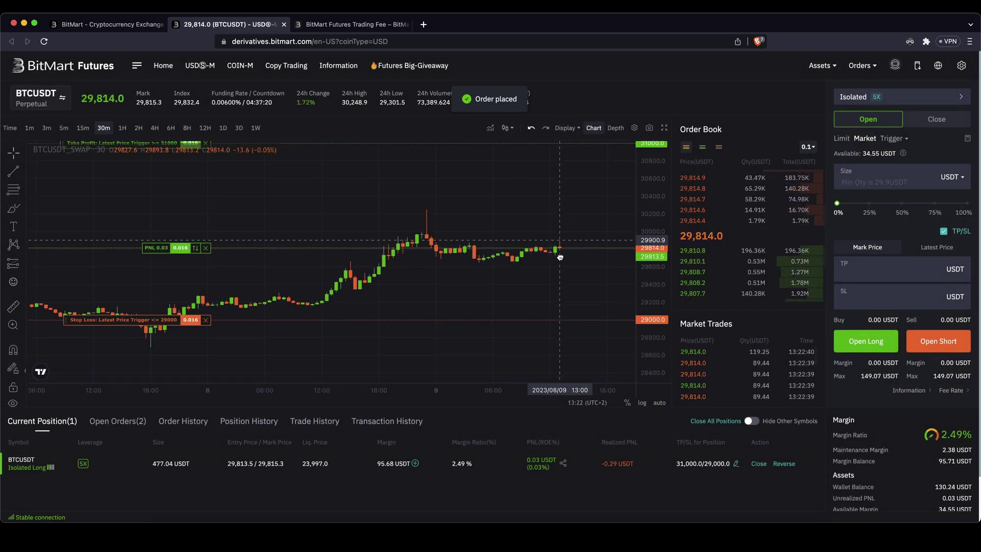
{"action": "left_click_drag", "start_coordinate": [560, 257], "coordinate": [556, 257]}
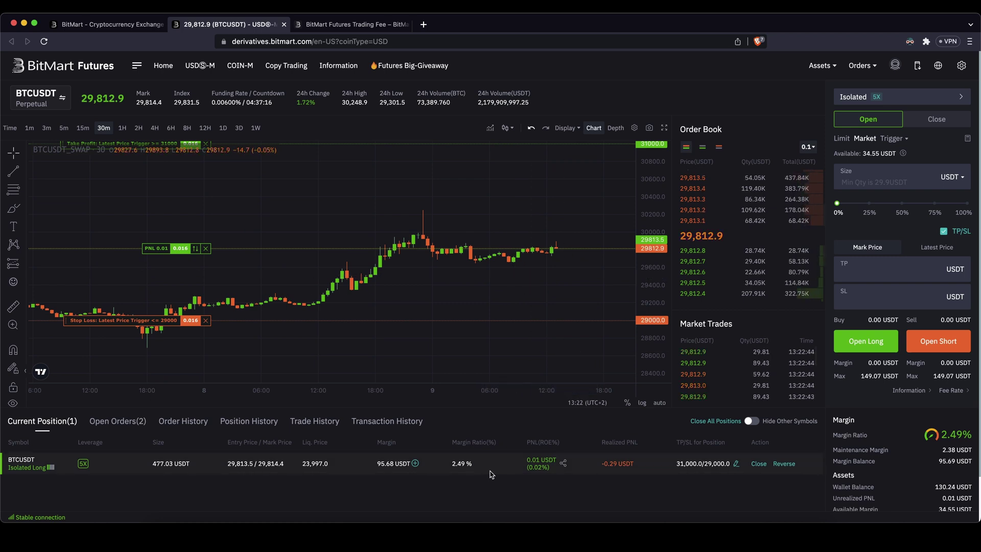
{"action": "scroll", "coordinate": [506, 251], "scroll_direction": "right", "scroll_amount": 3}
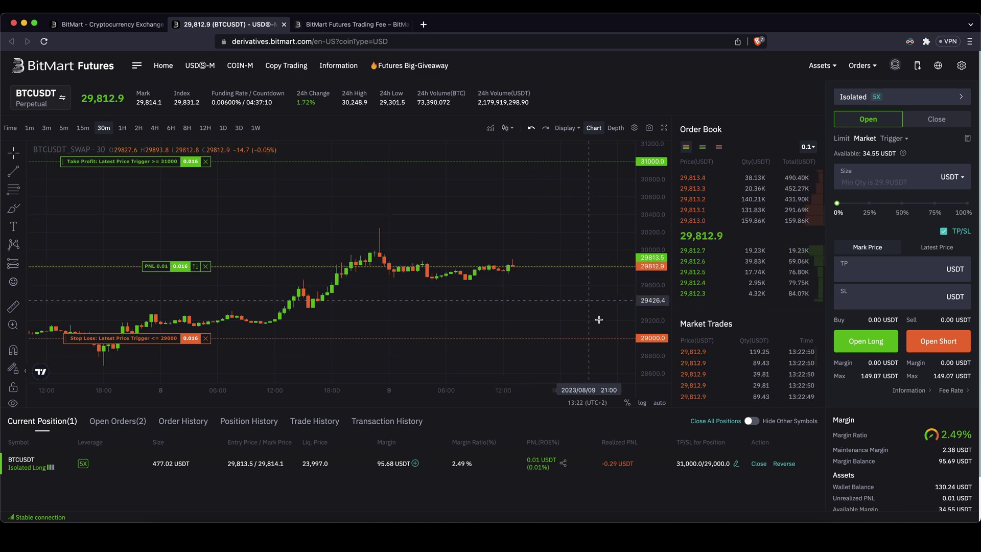
Step: Close 100% of the BTCUSDT long at market price
{"action": "left_click", "coordinate": [758, 464]}
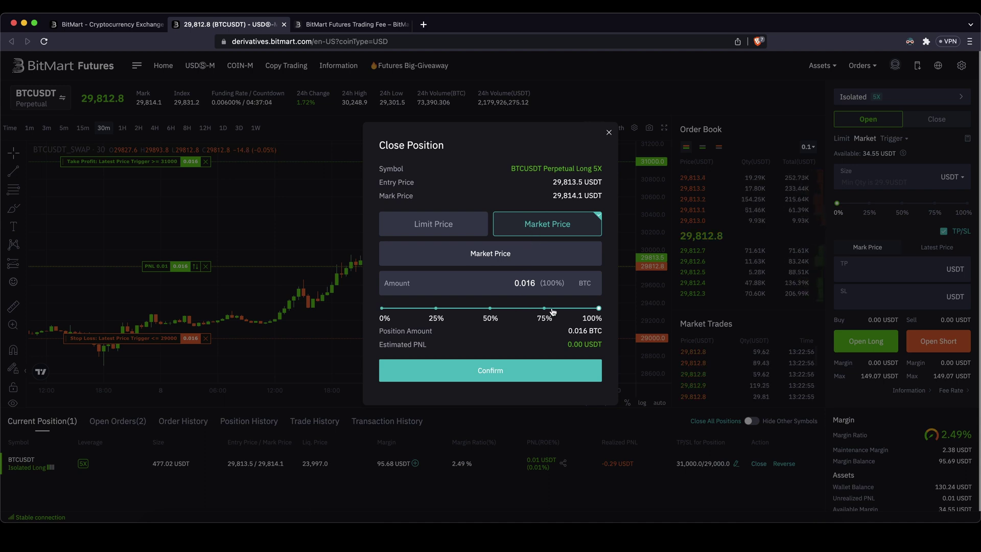
{"action": "left_click_drag", "start_coordinate": [552, 311], "coordinate": [593, 346]}
{"action": "left_click", "coordinate": [593, 345]}
{"action": "left_click", "coordinate": [491, 370]}
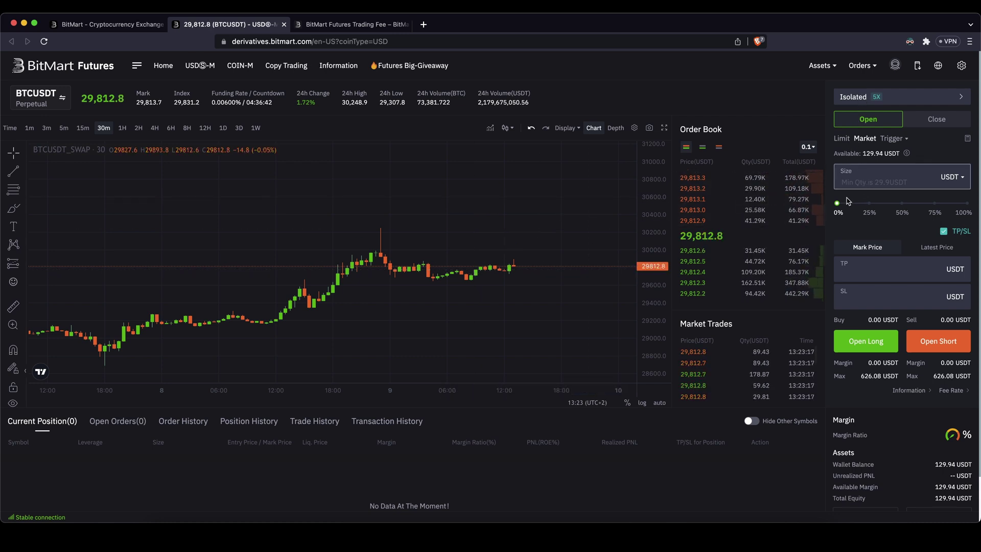
Step: Open a market short at 87% size with TP/SL turned off
{"action": "left_click_drag", "start_coordinate": [838, 203], "coordinate": [951, 204]}
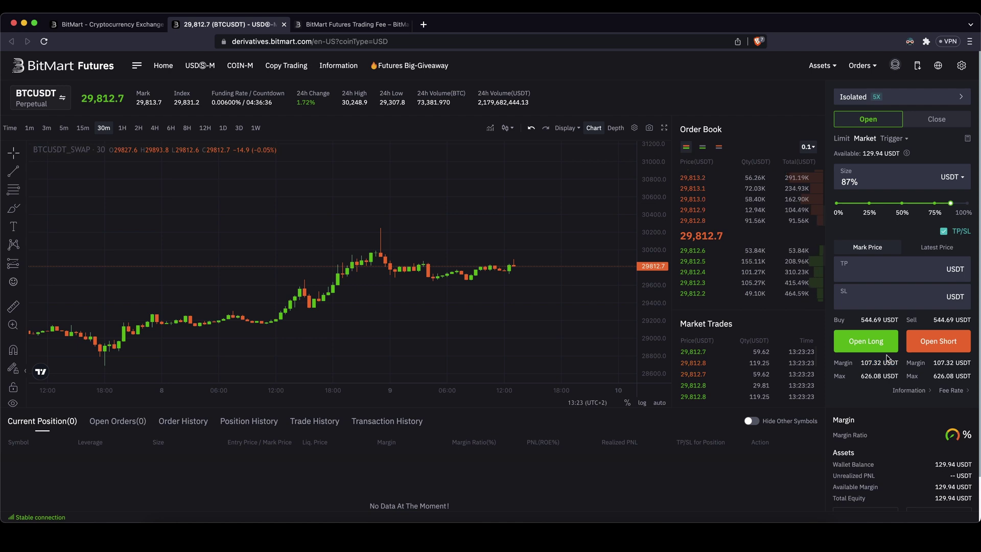
{"action": "left_click_drag", "start_coordinate": [858, 320], "coordinate": [887, 320]}
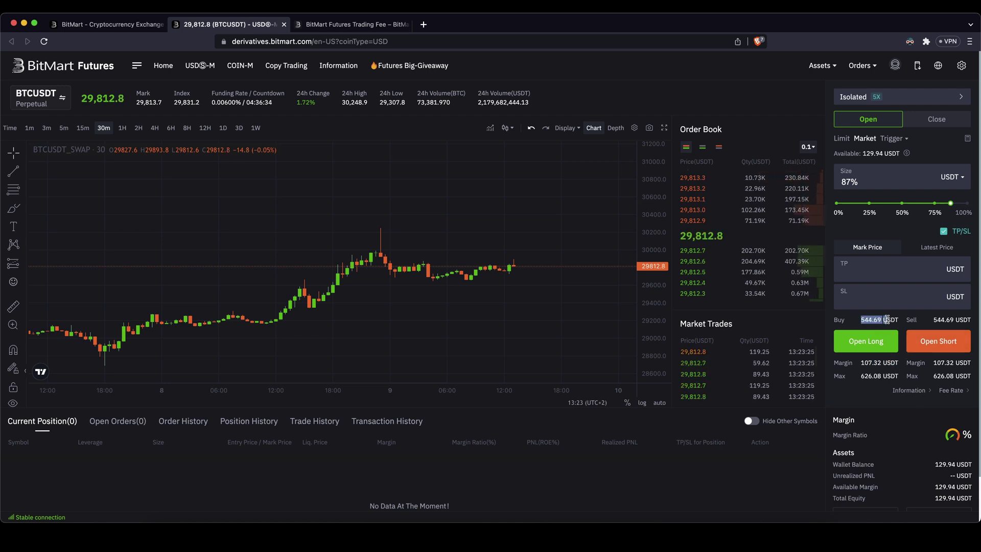
{"action": "left_click", "coordinate": [887, 320]}
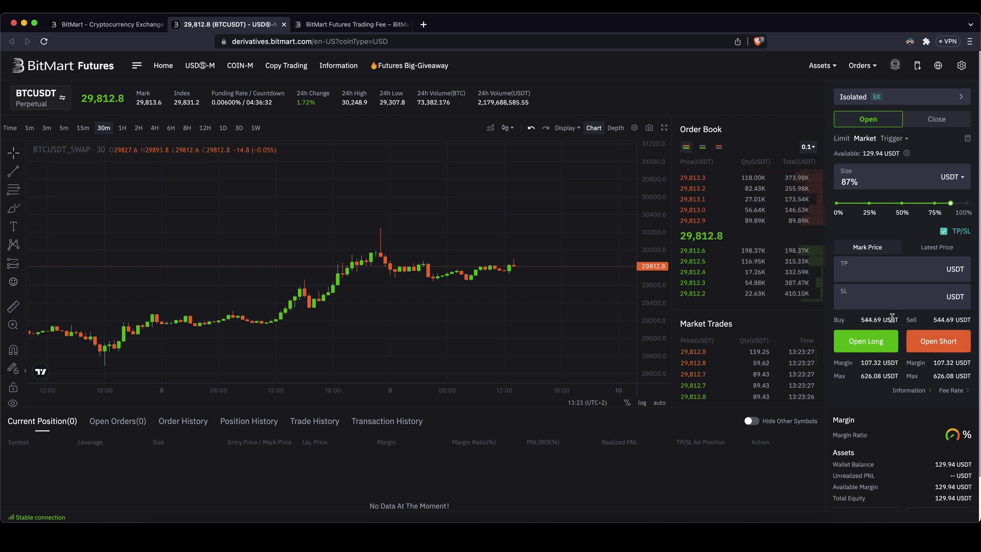
{"action": "left_click", "coordinate": [944, 231]}
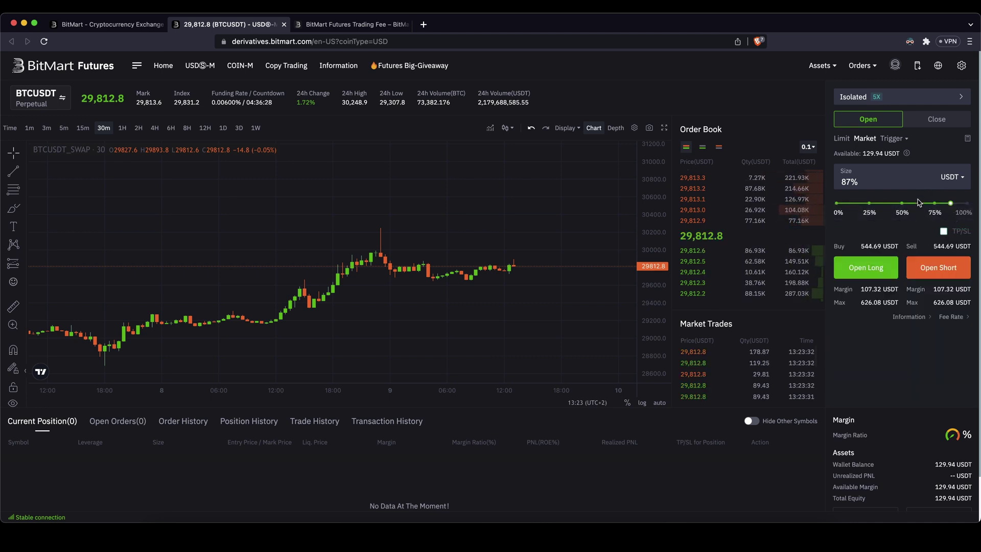
{"action": "left_click", "coordinate": [925, 271]}
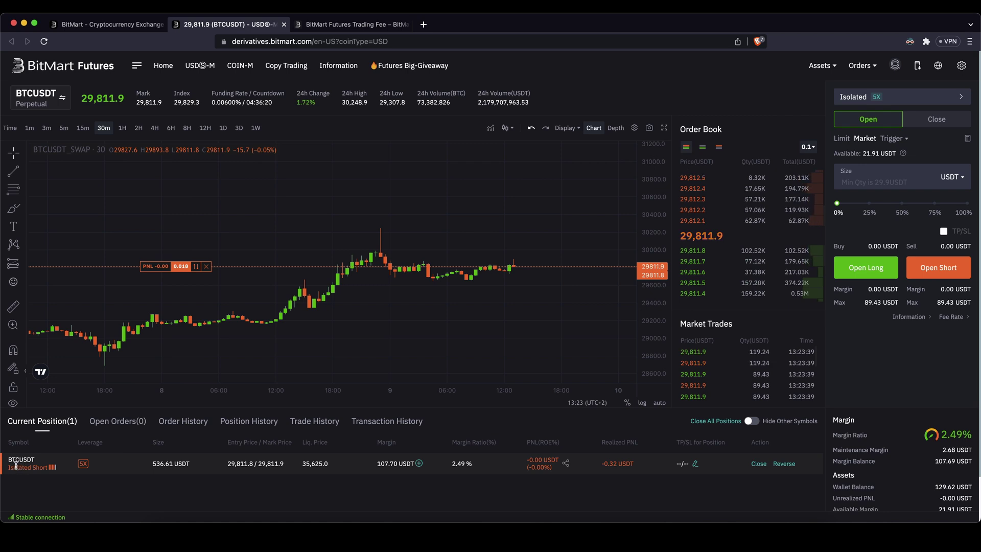
{"action": "left_click_drag", "start_coordinate": [16, 464], "coordinate": [337, 467]}
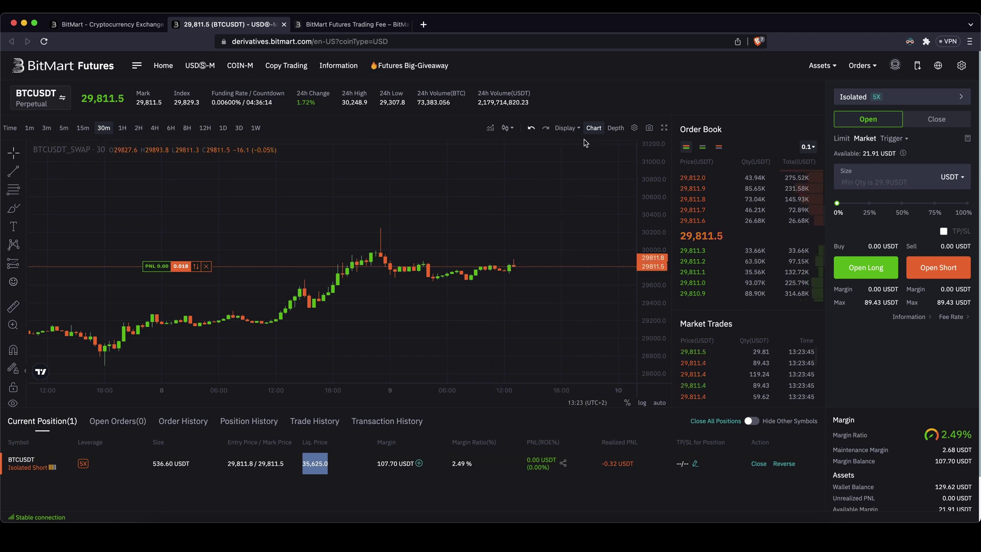
{"action": "left_click", "coordinate": [333, 460]}
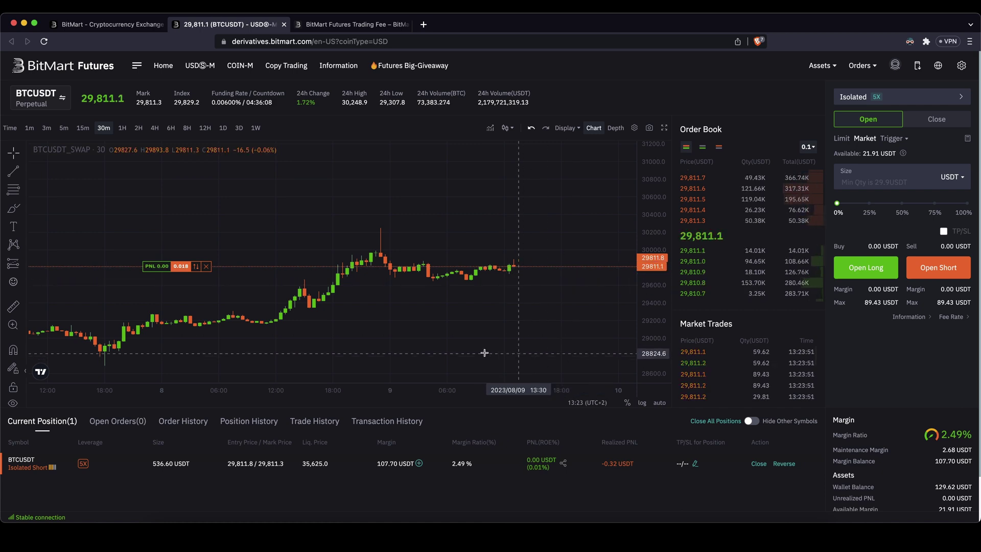
{"action": "left_click_drag", "start_coordinate": [324, 463], "coordinate": [329, 463]}
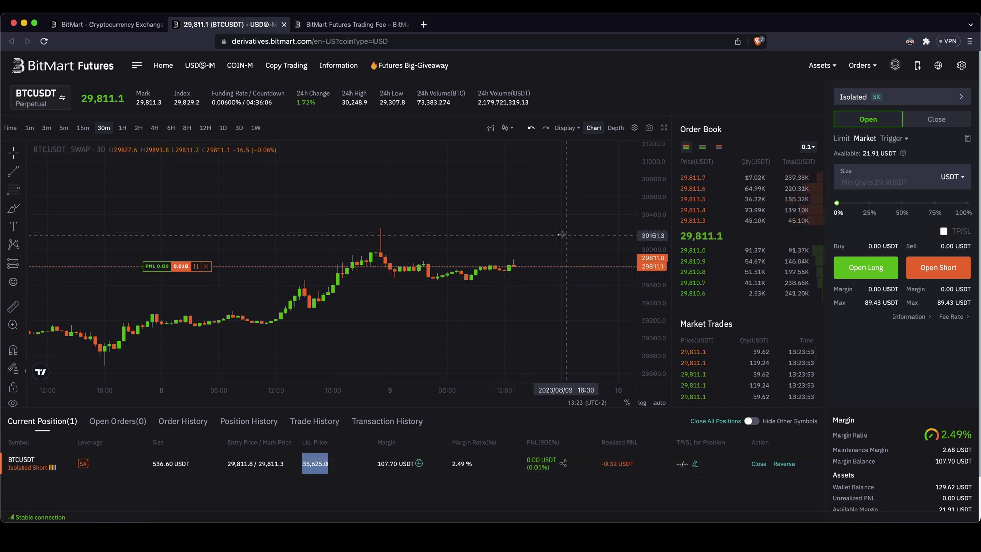
{"action": "scroll", "coordinate": [543, 202], "scroll_direction": "right", "scroll_amount": 3}
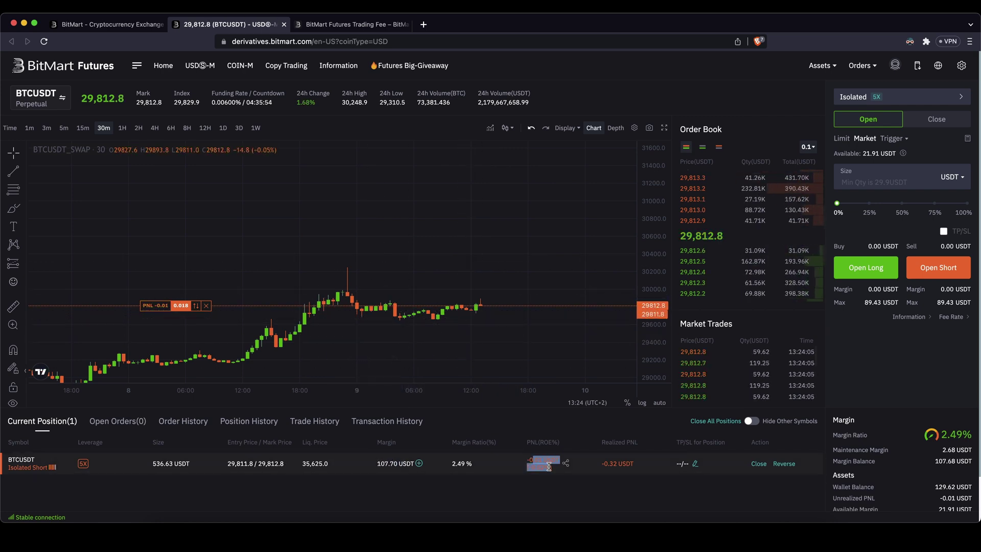
{"action": "left_click_drag", "start_coordinate": [652, 348], "coordinate": [670, 305]}
{"action": "left_click_drag", "start_coordinate": [665, 248], "coordinate": [579, 196]}
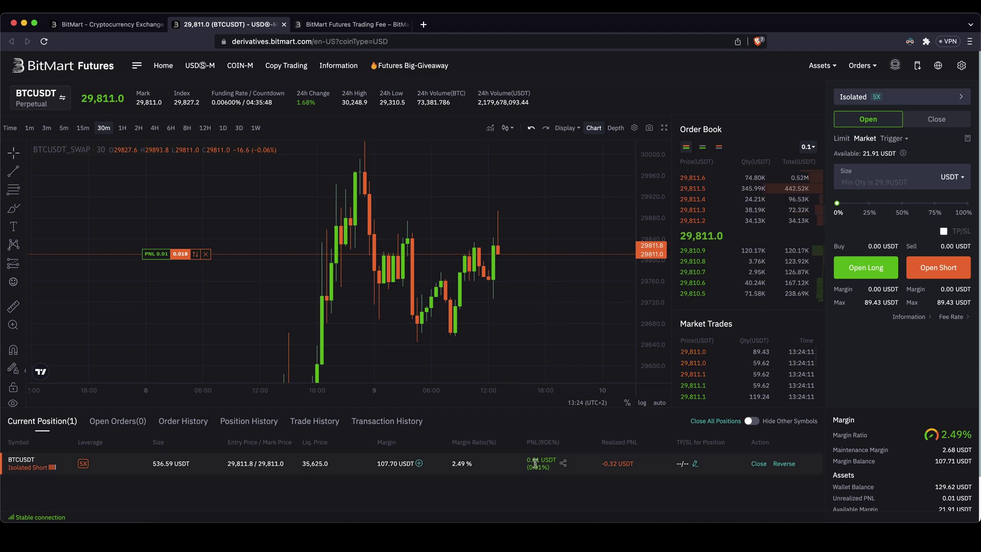
{"action": "left_click_drag", "start_coordinate": [532, 467], "coordinate": [548, 461]}
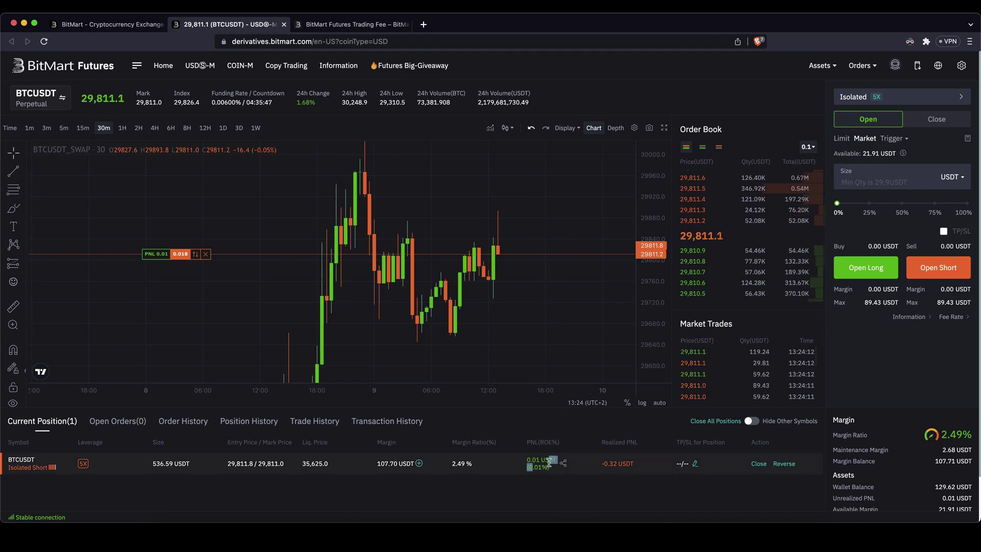
Step: Set the short's position take profit to 28000 and stop loss to 30200
{"action": "left_click", "coordinate": [695, 464]}
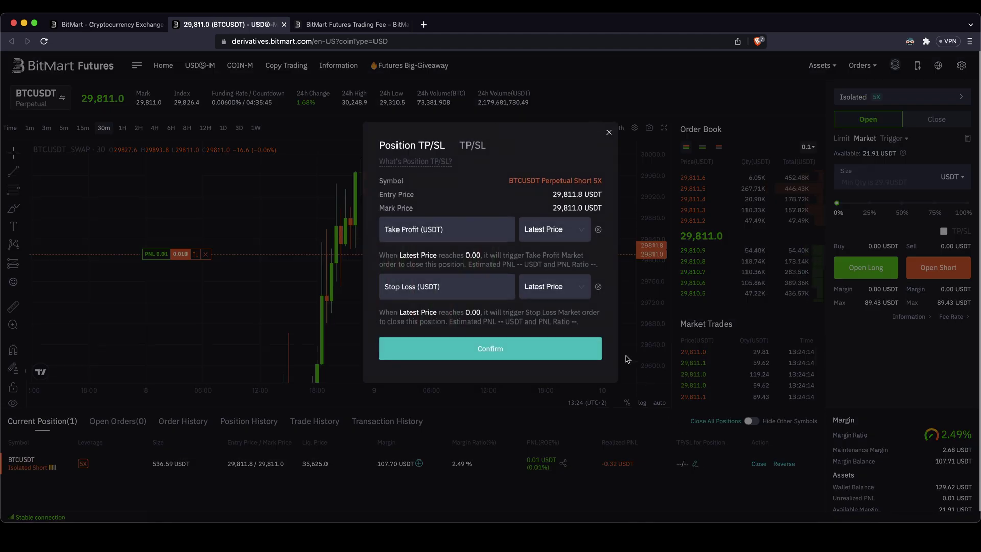
{"action": "left_click", "coordinate": [484, 232]}
{"action": "type", "text": "2"}
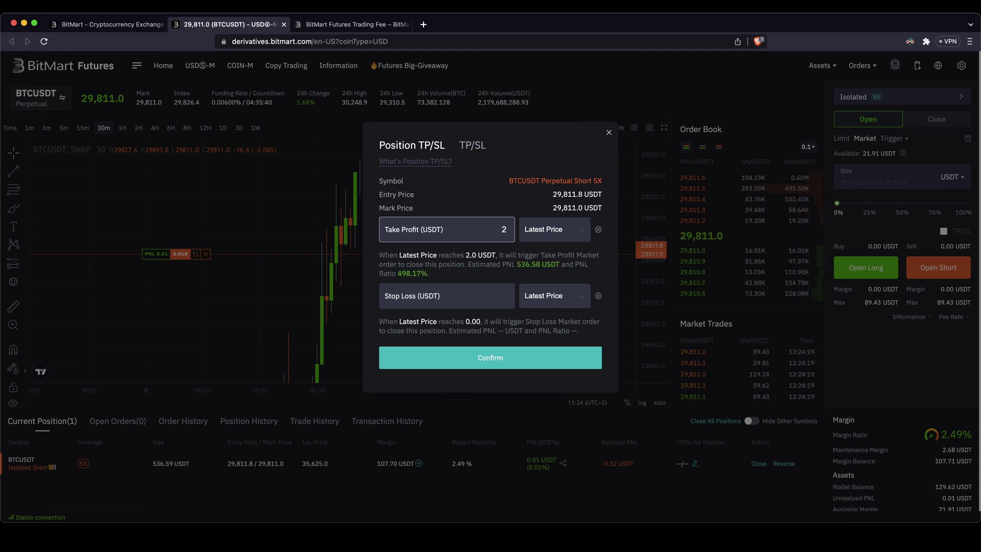
{"action": "type", "text": "800"}
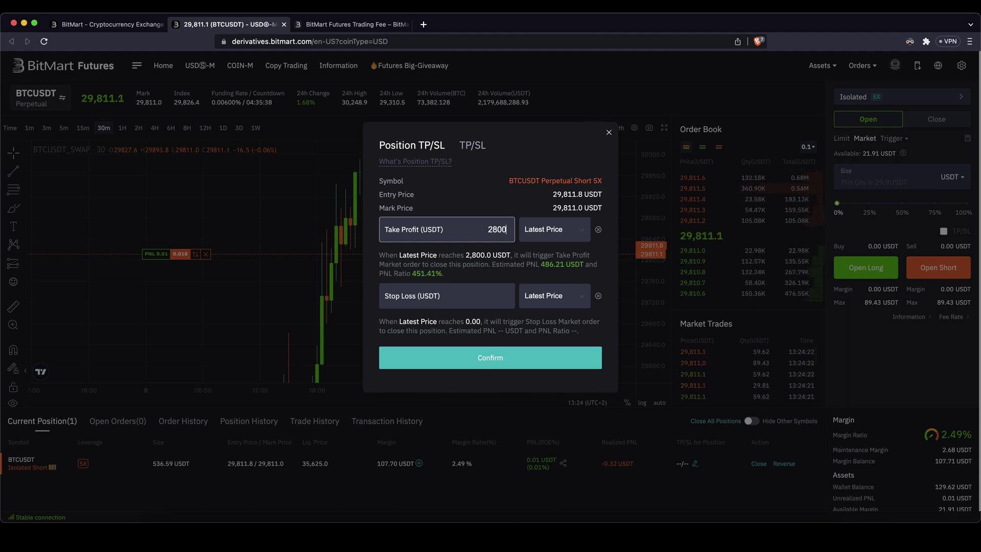
{"action": "type", "text": "0"}
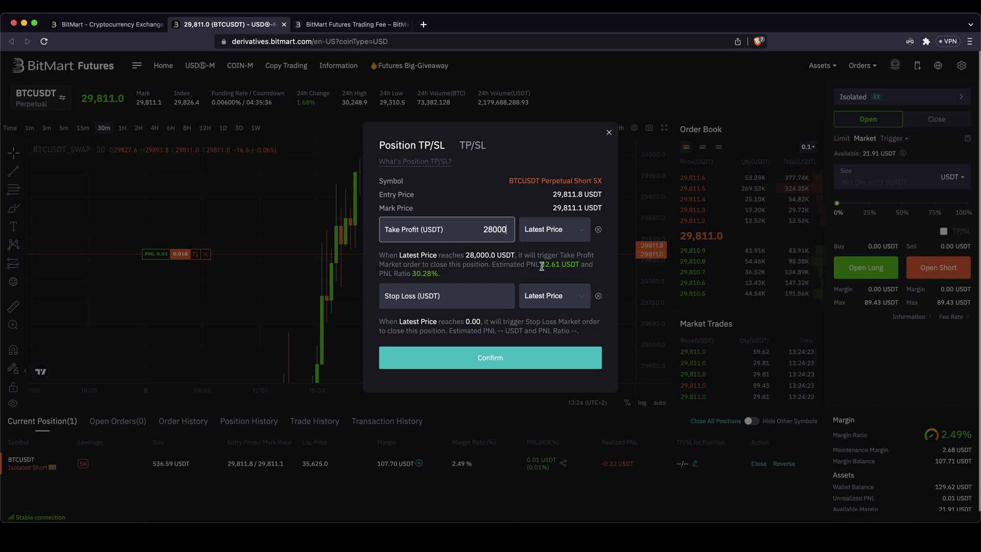
{"action": "left_click", "coordinate": [434, 295]}
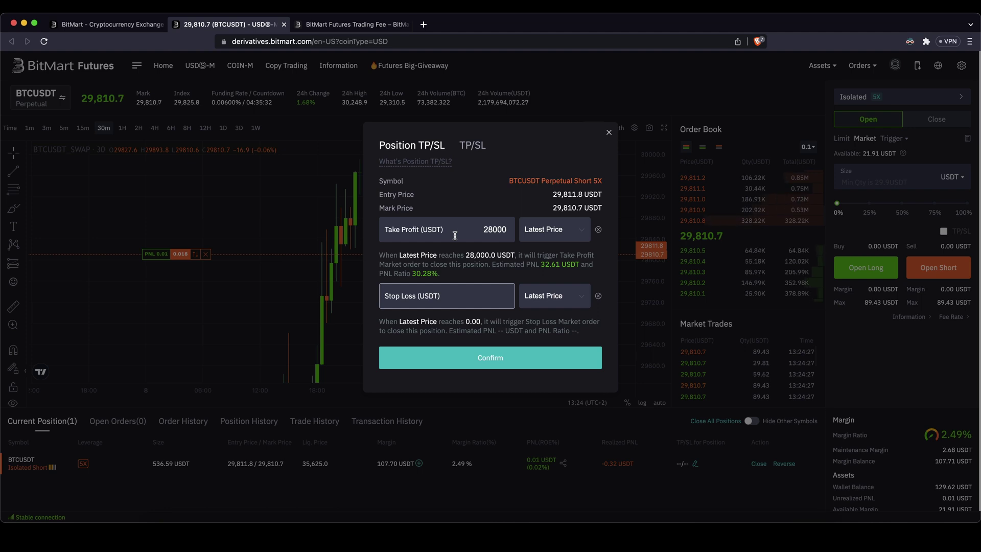
{"action": "type", "text": "30200"}
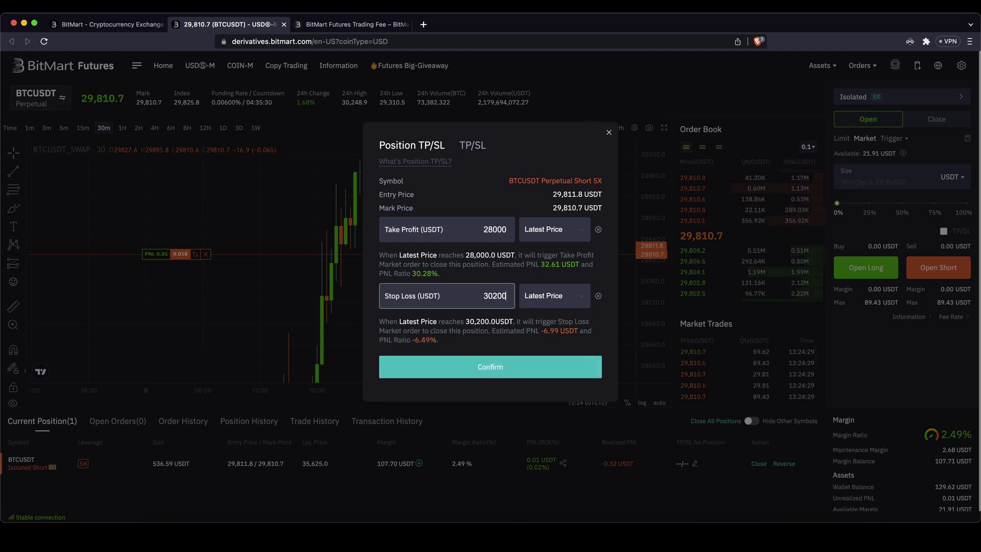
{"action": "left_click_drag", "start_coordinate": [544, 331], "coordinate": [571, 328]}
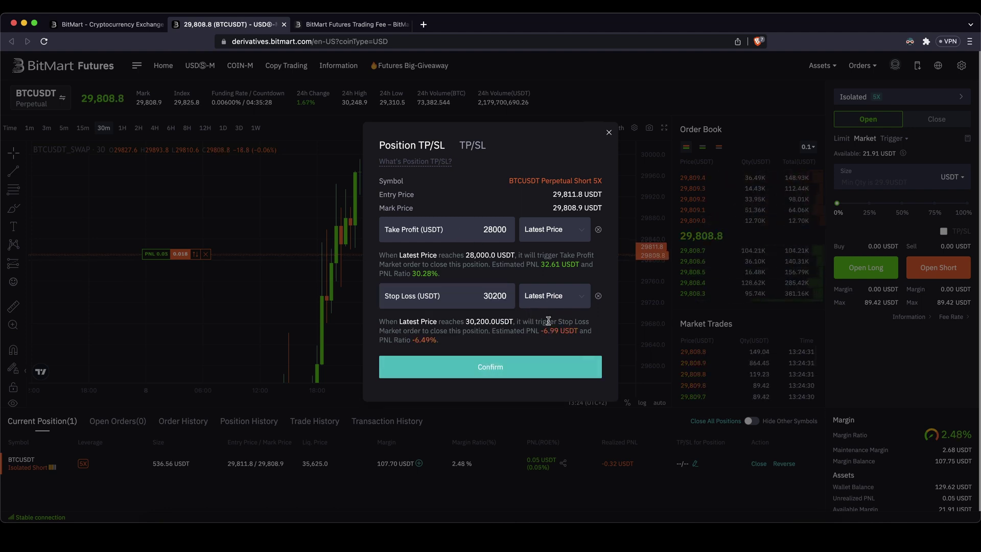
{"action": "left_click", "coordinate": [510, 366]}
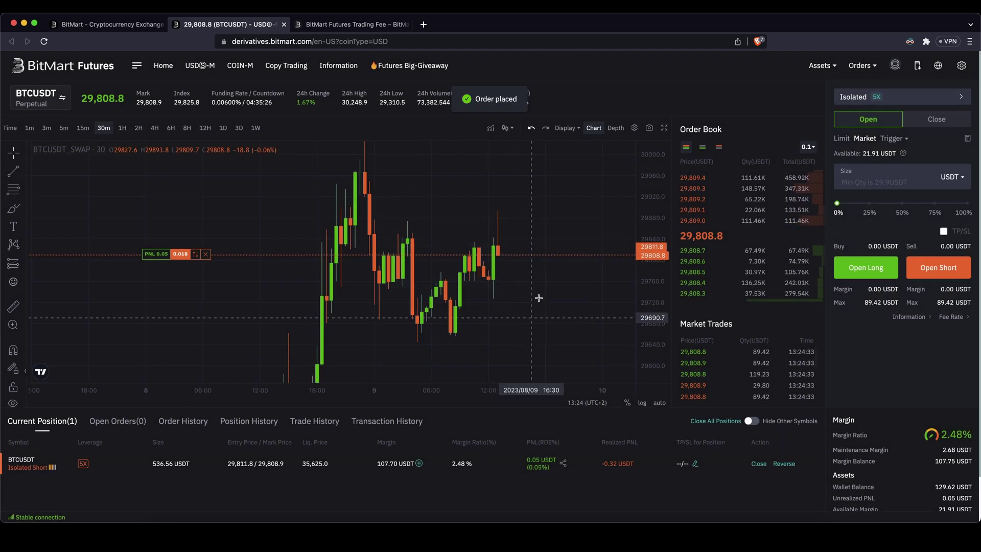
{"action": "left_click_drag", "start_coordinate": [645, 192], "coordinate": [539, 233]}
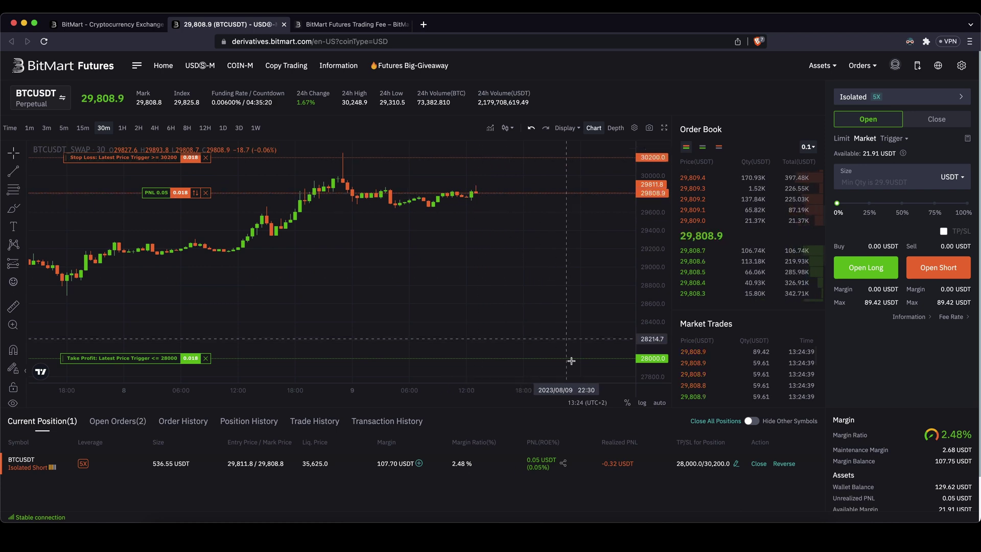
Step: Close 100% of the BTCUSDT short at market and view the sign-up bonus page
{"action": "left_click_drag", "start_coordinate": [561, 359], "coordinate": [607, 283]}
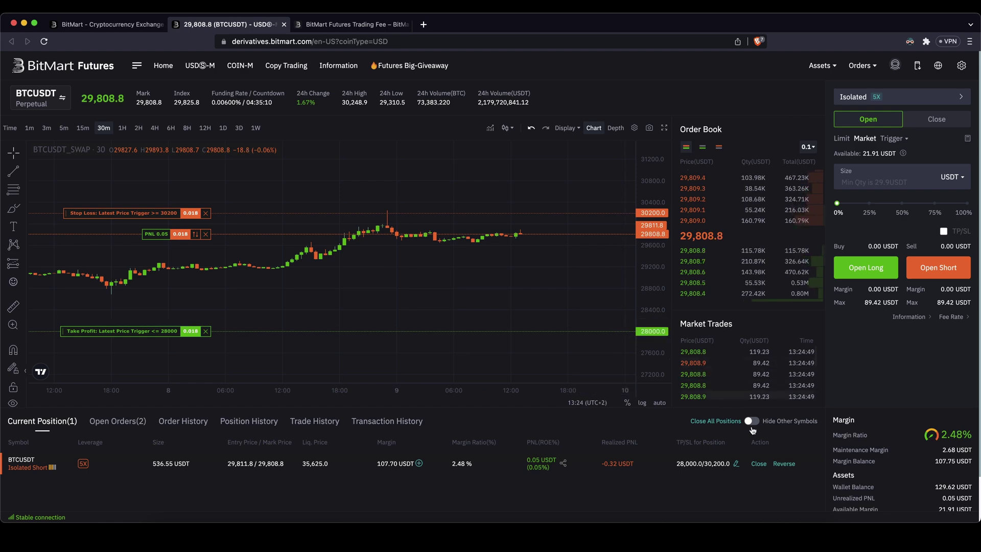
{"action": "left_click", "coordinate": [758, 463]}
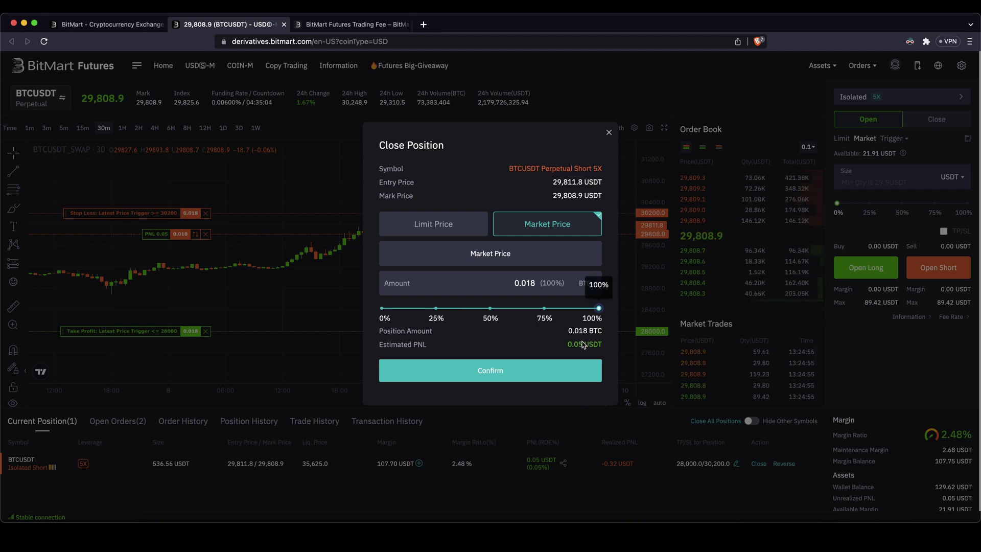
{"action": "left_click", "coordinate": [587, 370]}
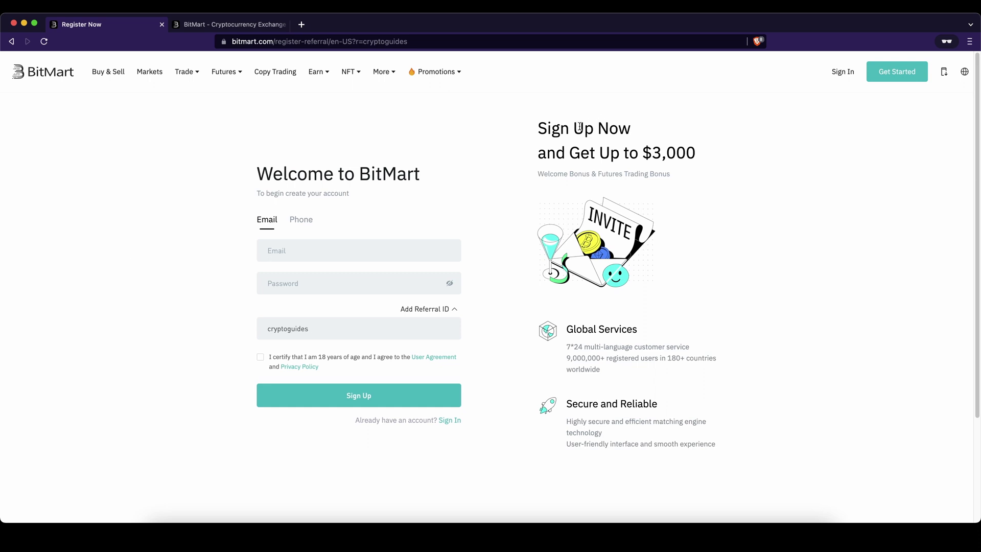
{"action": "left_click_drag", "start_coordinate": [584, 128], "coordinate": [748, 187]}
{"action": "left_click", "coordinate": [749, 179]}
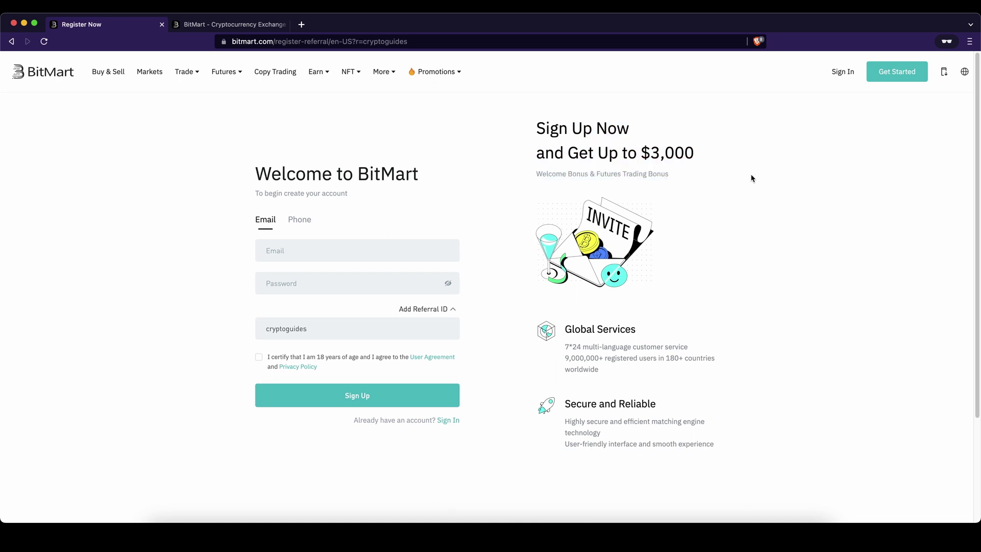